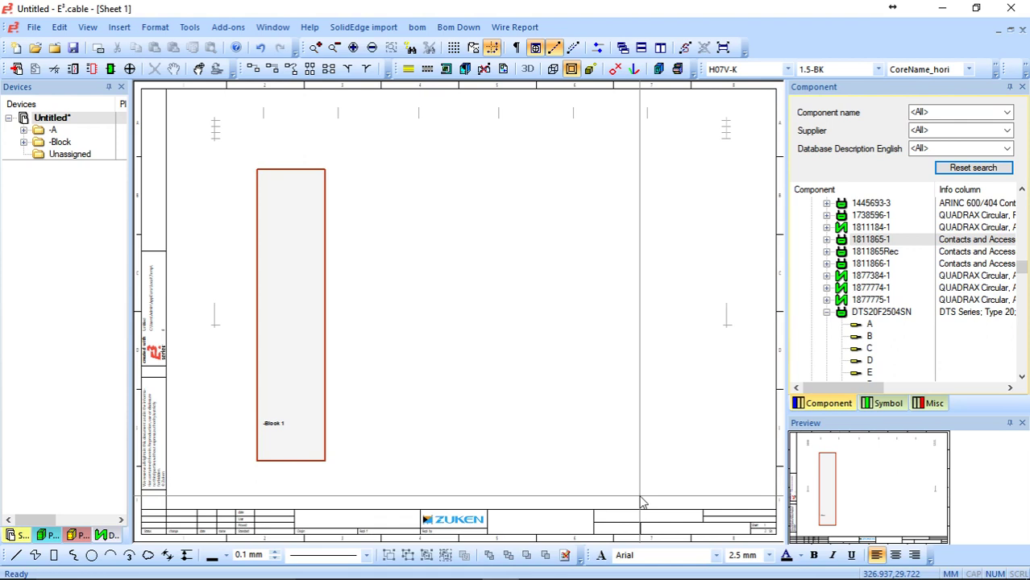
Drag the -Block 1 block a little up and to the left on Sheet 1.
left_click(317, 345)
left_click_drag(318, 345, 288, 337)
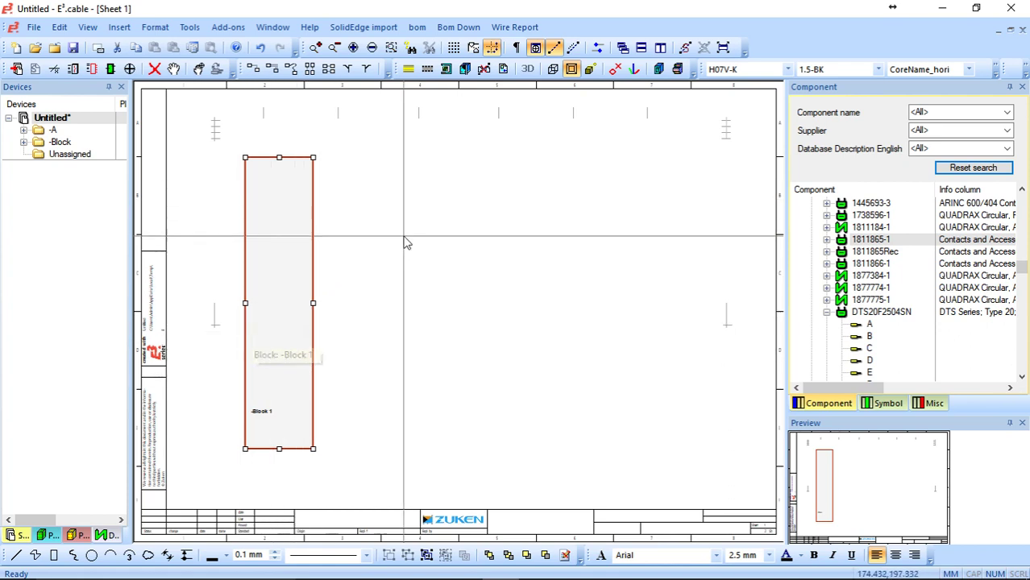
Place block A2 near the top right and stretch it into a wide rectangle.
left_click(250, 137)
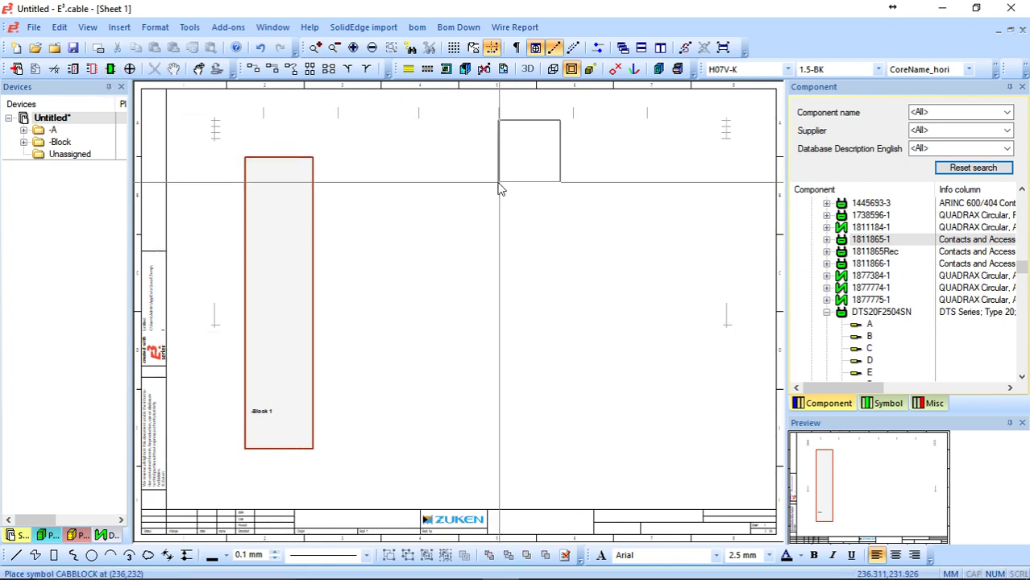
left_click(552, 202)
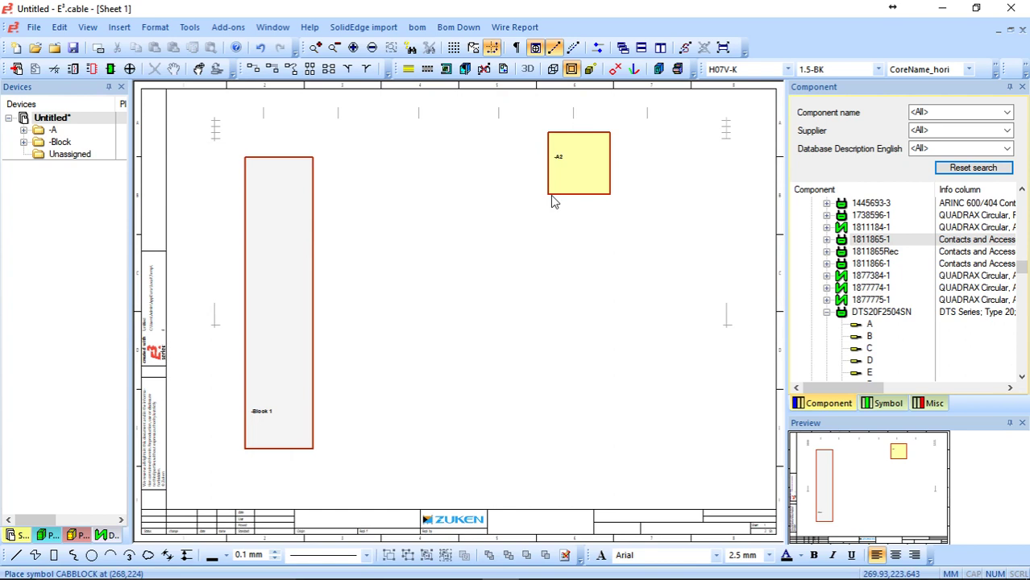
left_click_drag(584, 177, 685, 244)
Add block A3 below A2 and widen it to match A2.
left_click(110, 70)
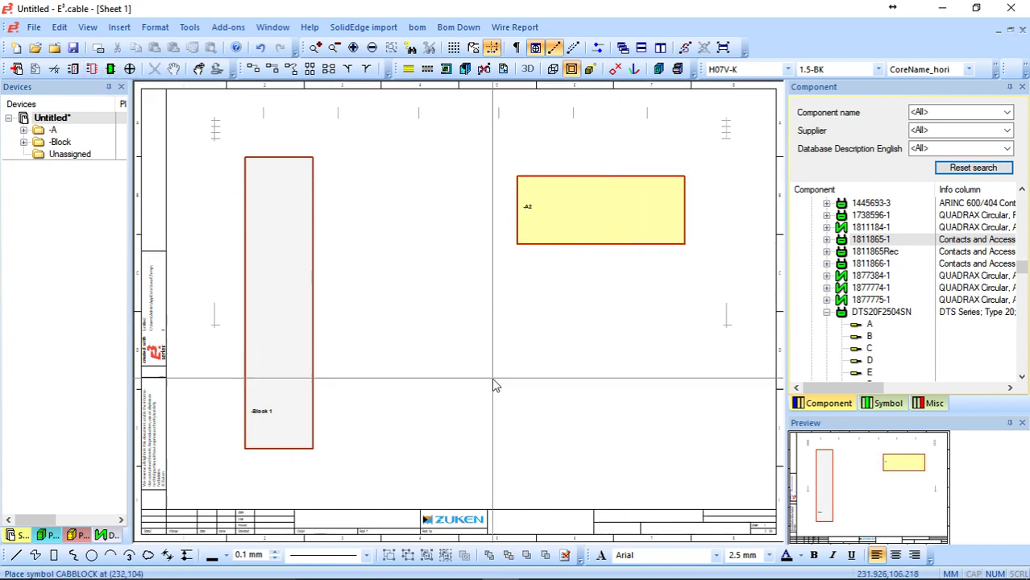
left_click(529, 386)
left_click_drag(530, 392, 548, 421)
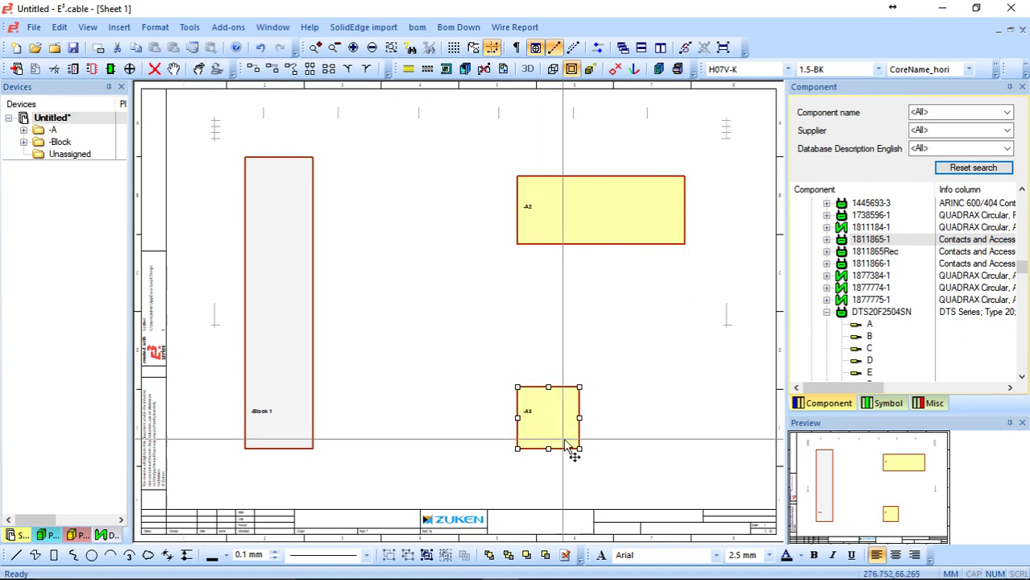
left_click_drag(579, 384, 690, 387)
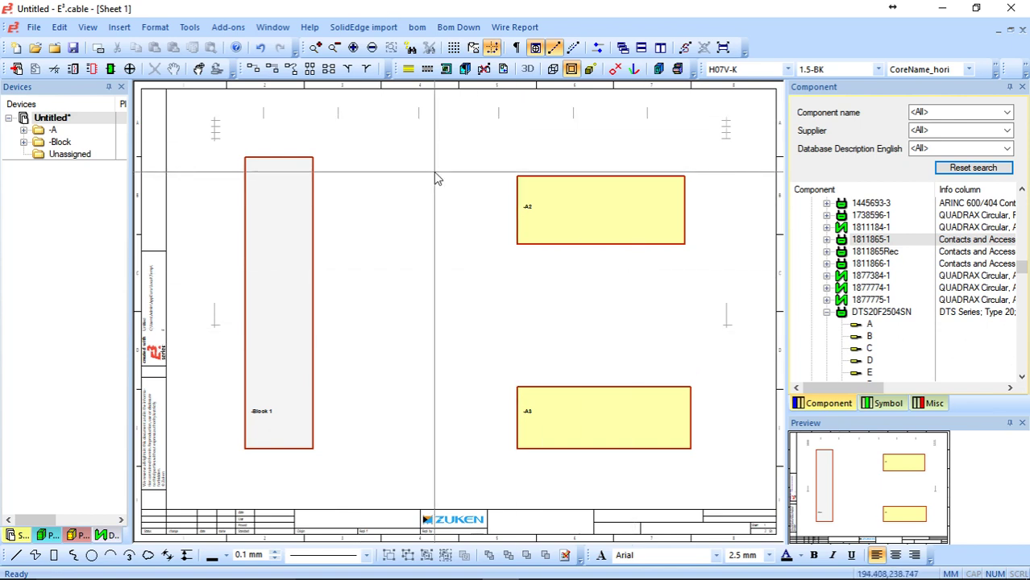
Start placing the 1811865Rec receptacle with Place Receptacle Single Pins.
left_click(867, 252)
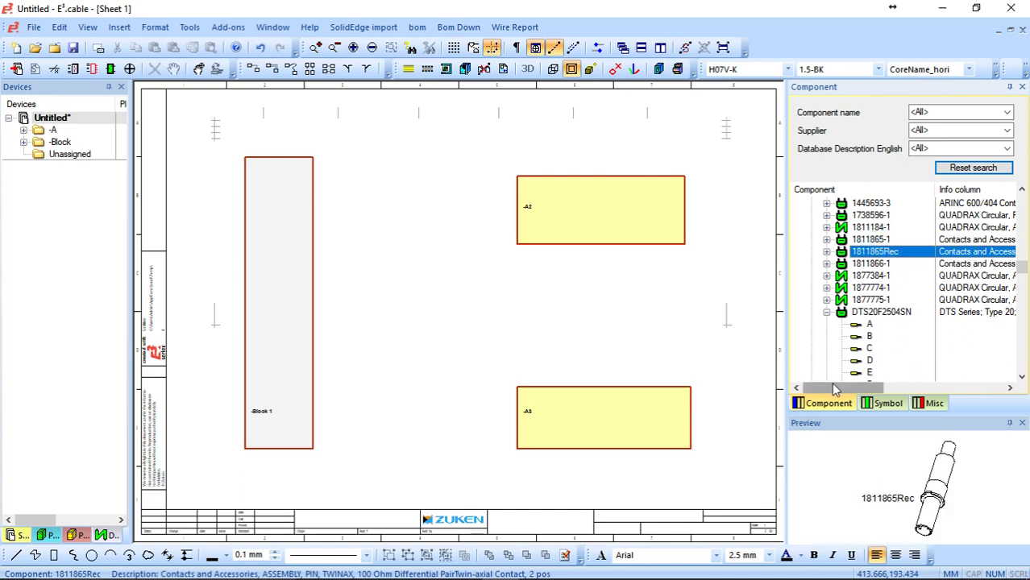
mouse_move(834, 389)
left_mouse_down()
mouse_move(951, 386)
mouse_move(824, 386)
left_mouse_up()
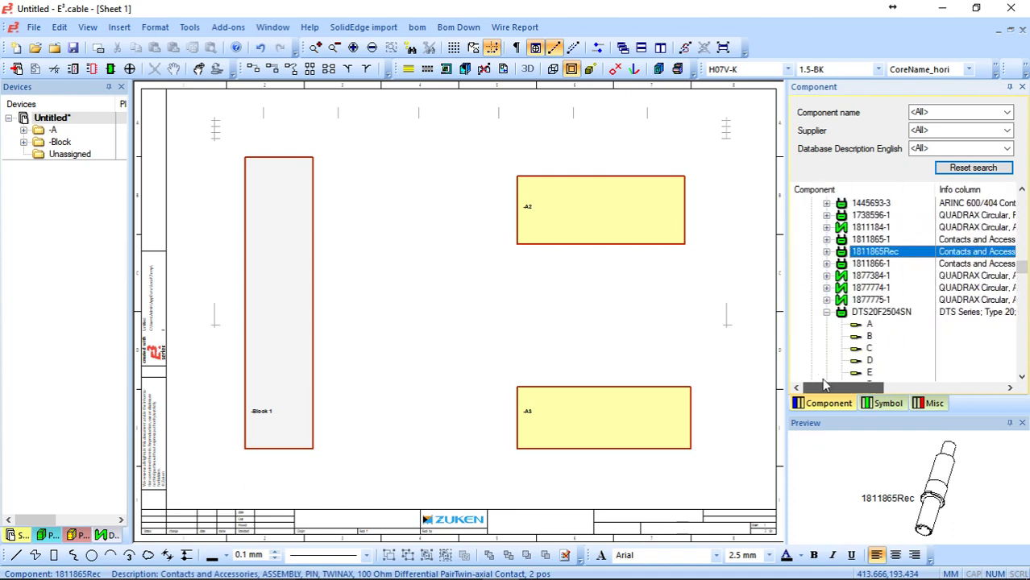
right_click(879, 255)
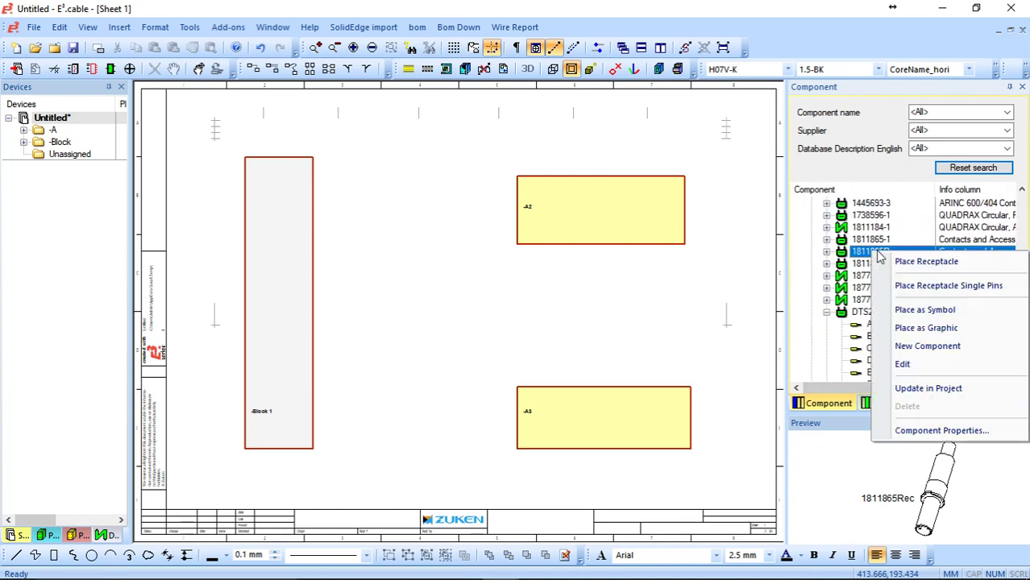
left_click(898, 289)
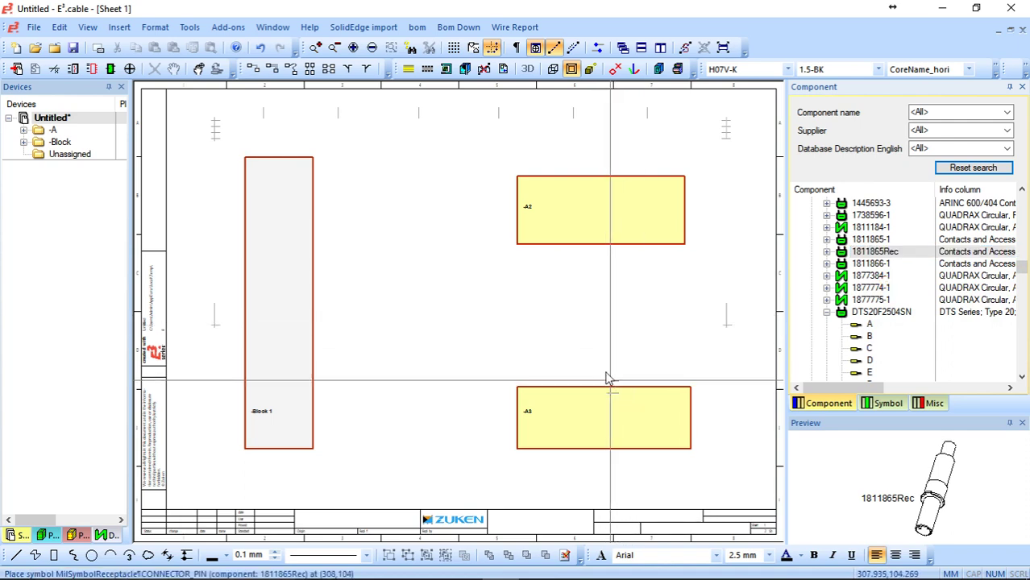
Drop receptacle X1 (1811865Rec) onto the top edge of block A3.
scroll(609, 375, "up", 2)
scroll(609, 376, "up", 1)
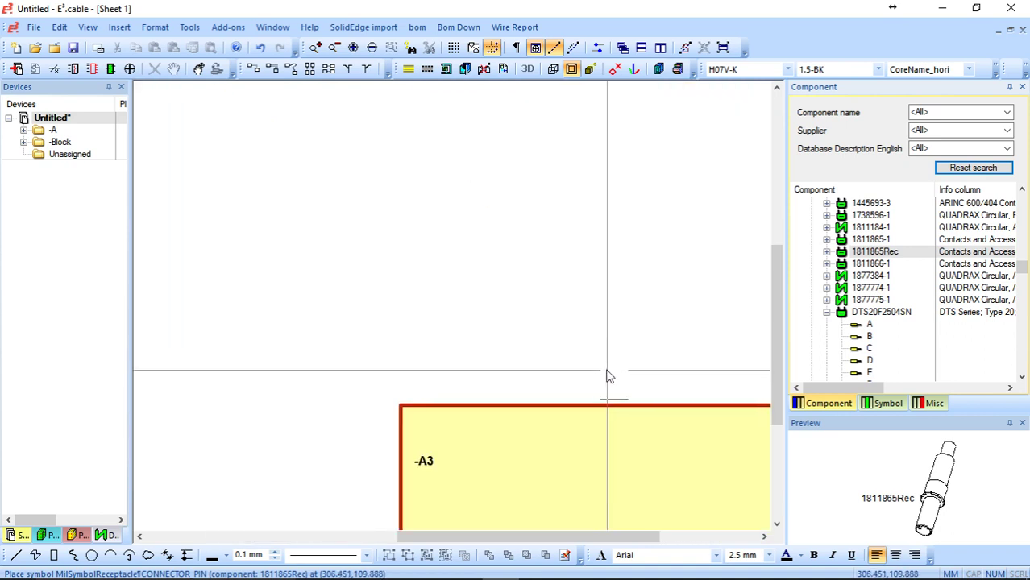
left_click(575, 404)
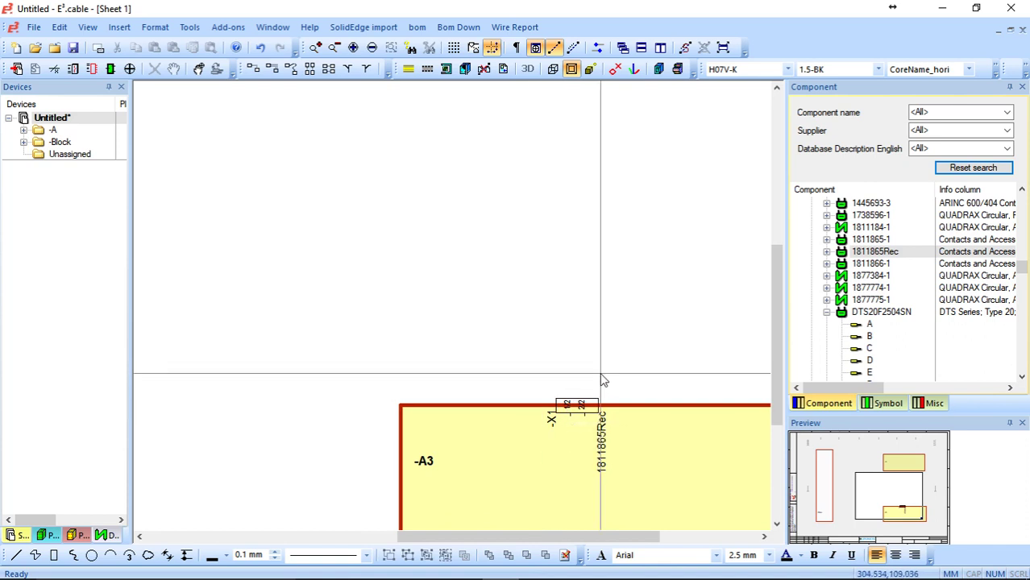
scroll(600, 375, "down", 5)
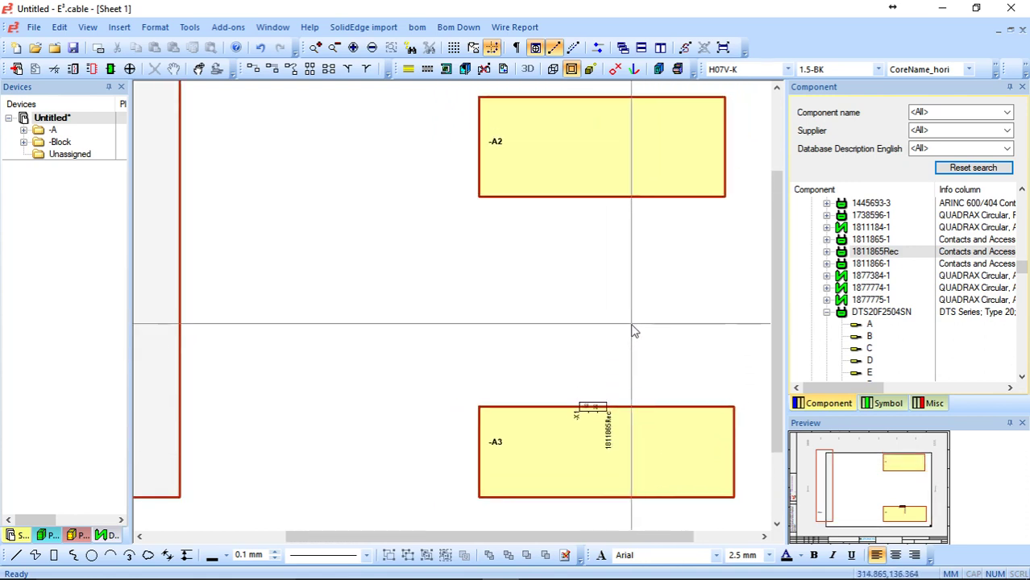
scroll(632, 331, "down", 2)
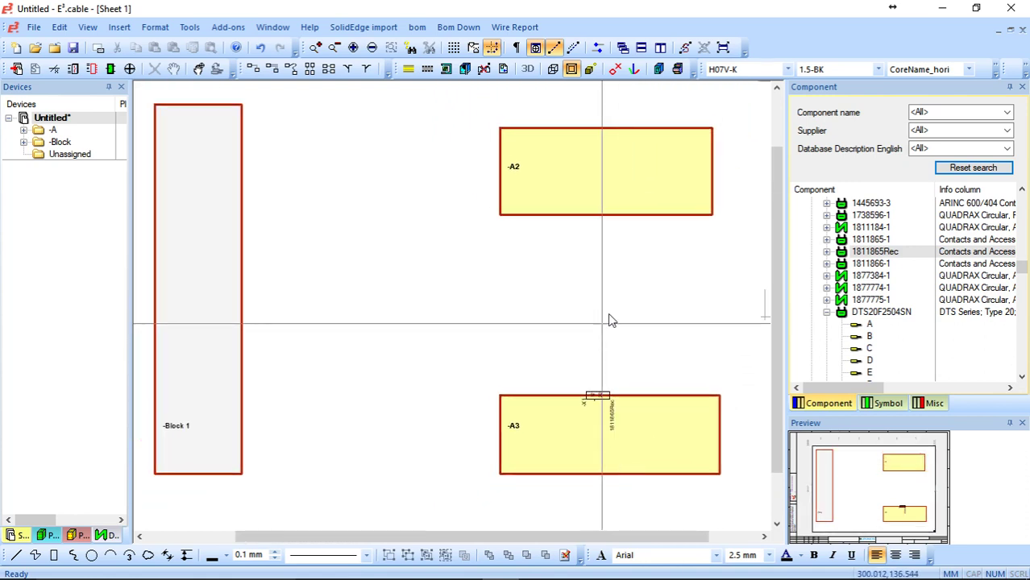
Place a whole 1811865Rec receptacle (X2) on the bottom edge of block A2.
left_click(870, 253)
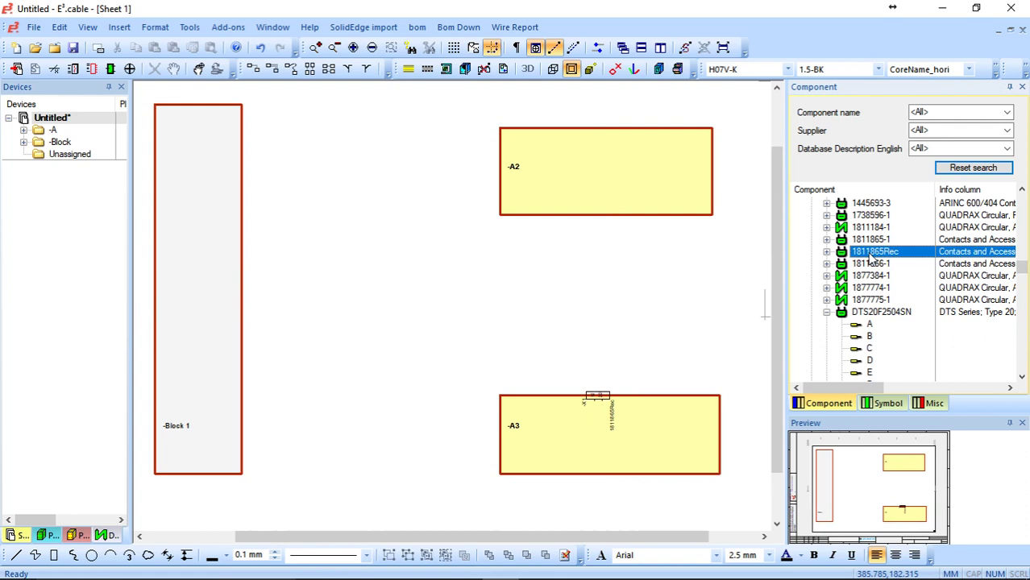
right_click(870, 256)
left_click(898, 265)
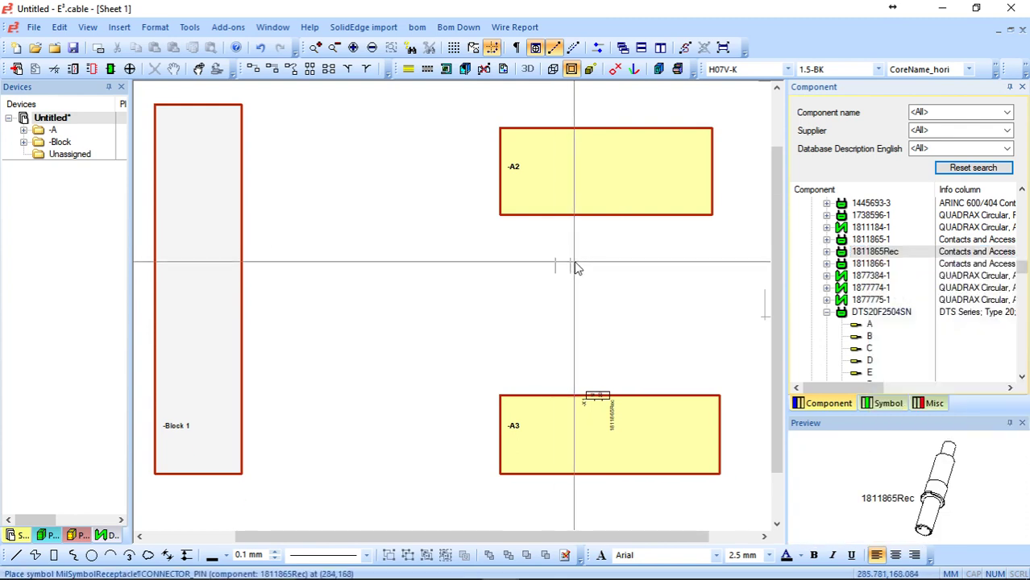
left_click(588, 216)
Place 1811865Rec receptacle X3 pin by pin on Block 1's right edge.
right_click(868, 254)
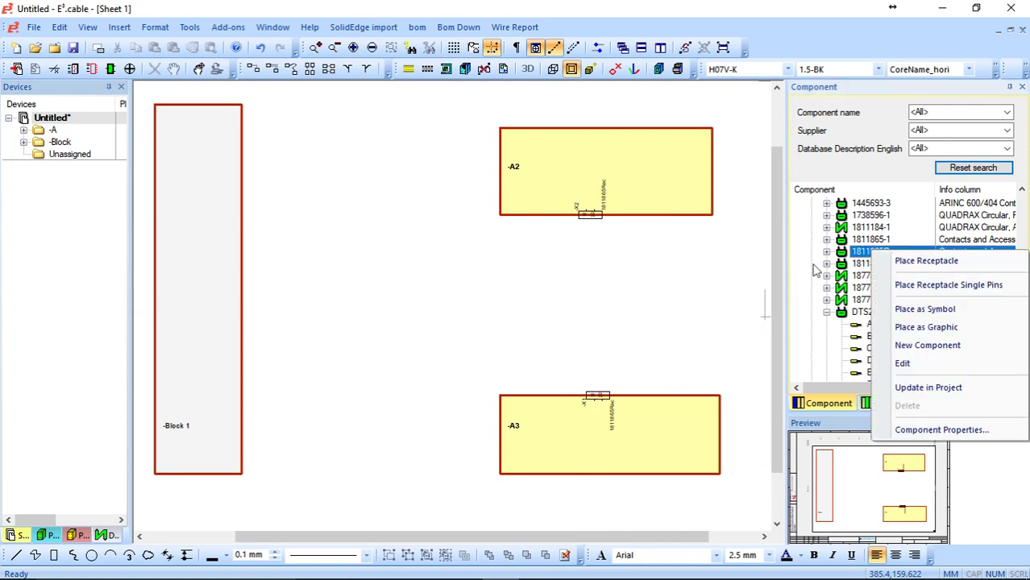
left_click(911, 286)
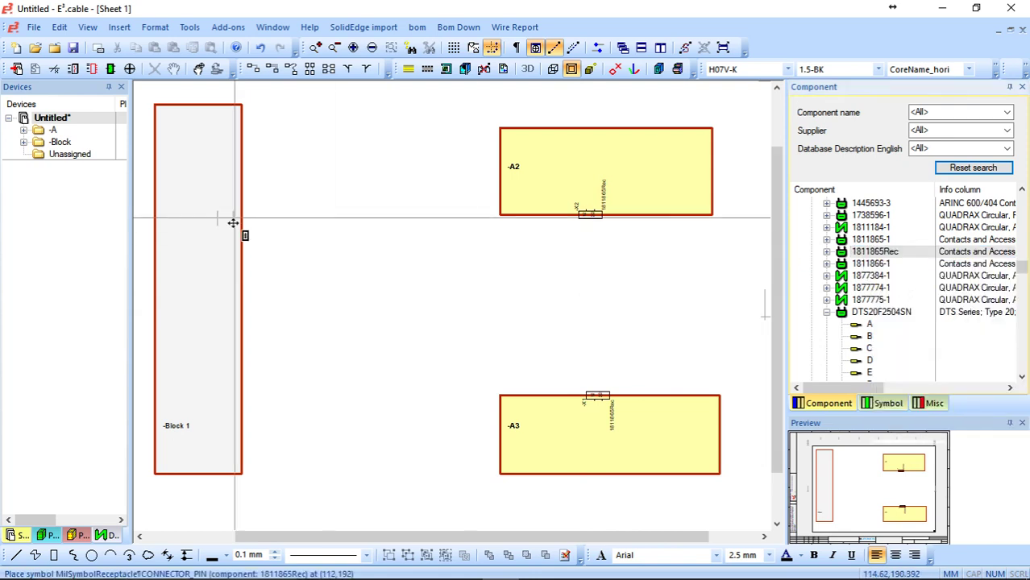
left_click(243, 309)
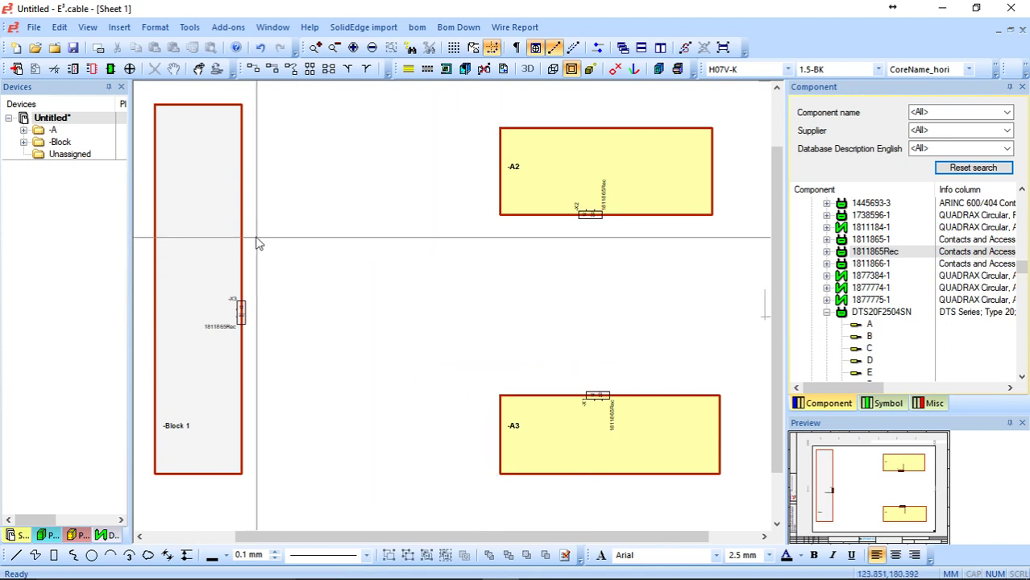
Complete the wire from connector X5 under A2, ending it at the X2 pin.
scroll(596, 386, "up", 4)
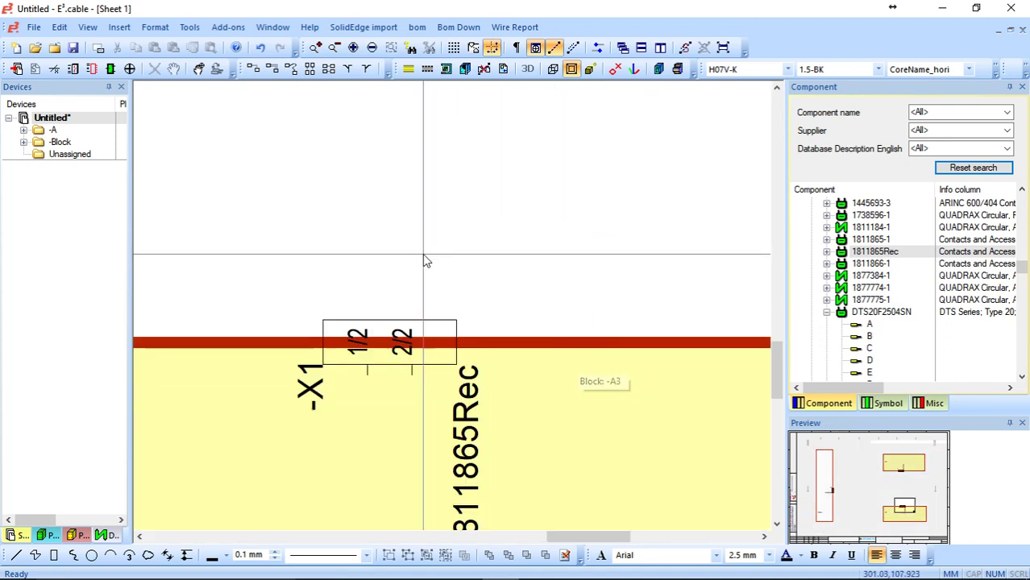
scroll(425, 266, "down", 4)
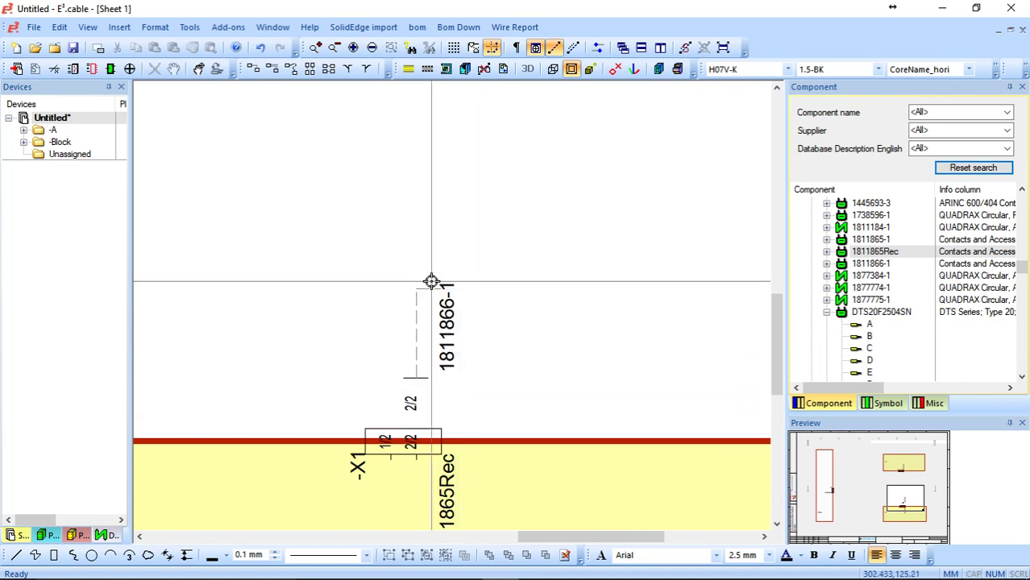
scroll(431, 282, "down", 2)
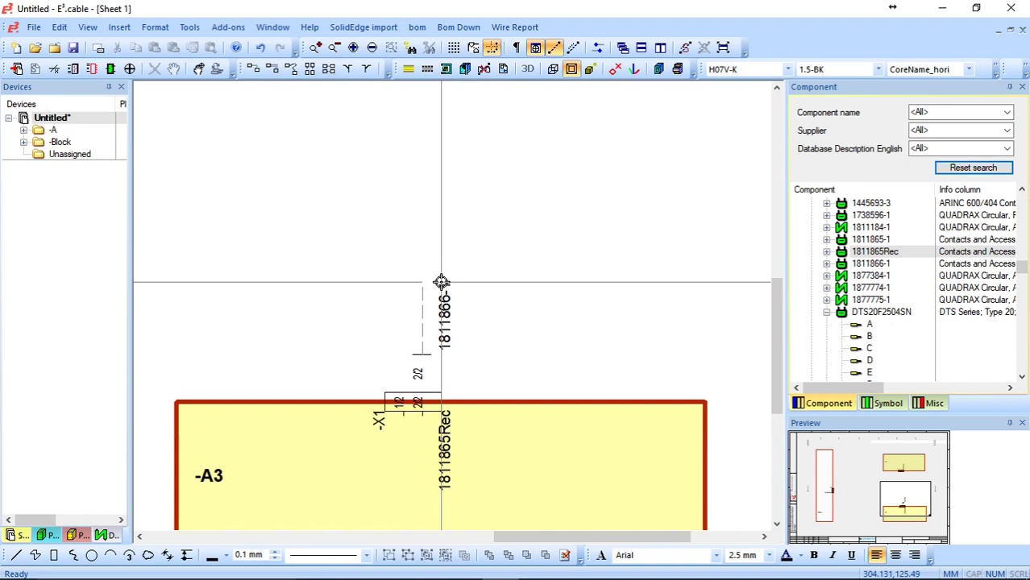
scroll(433, 305, "up", 3)
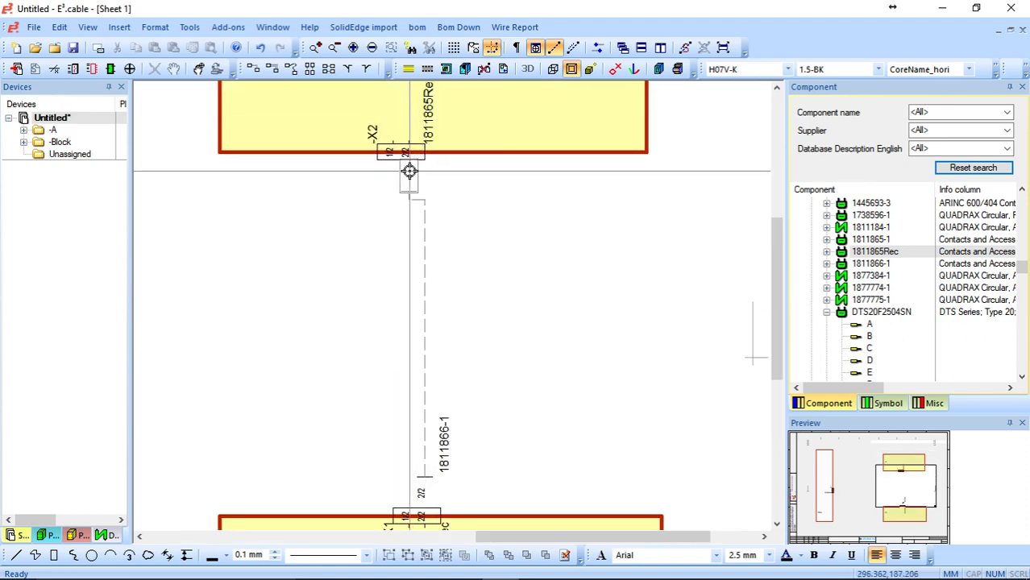
left_click(413, 171)
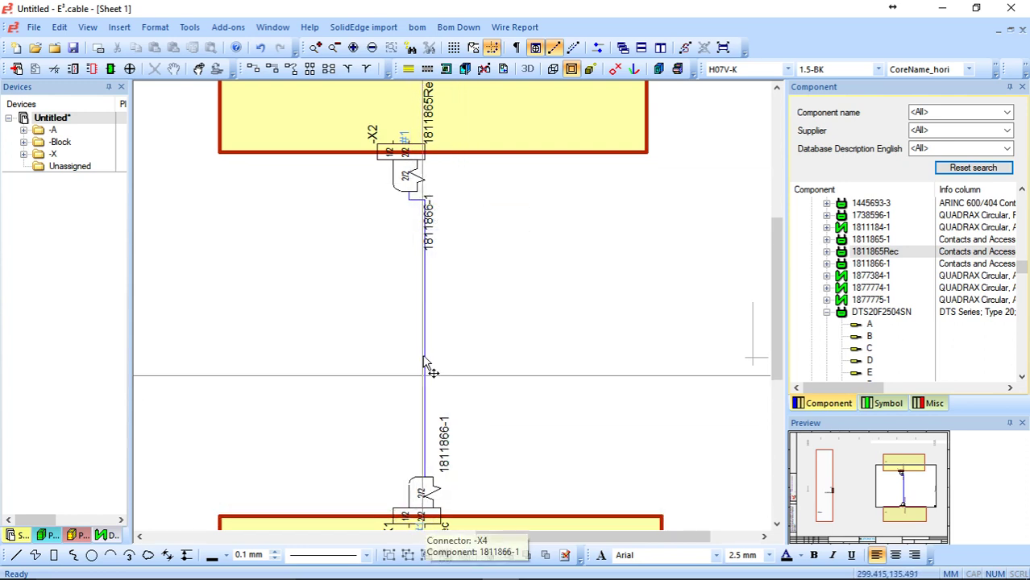
Finish the first wire and draw a second parallel wire from X5 to X4.
left_click(419, 194)
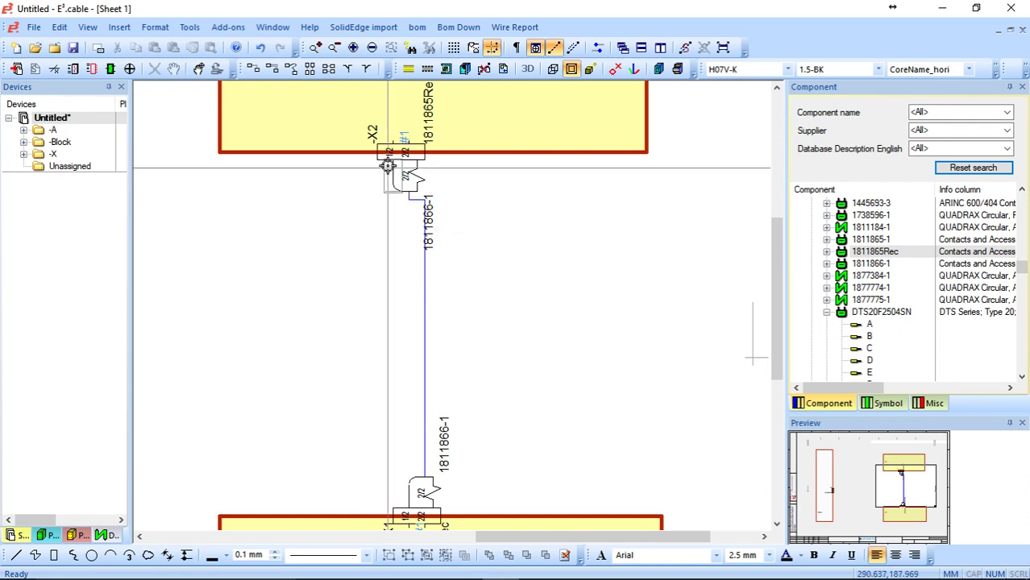
left_click(387, 176)
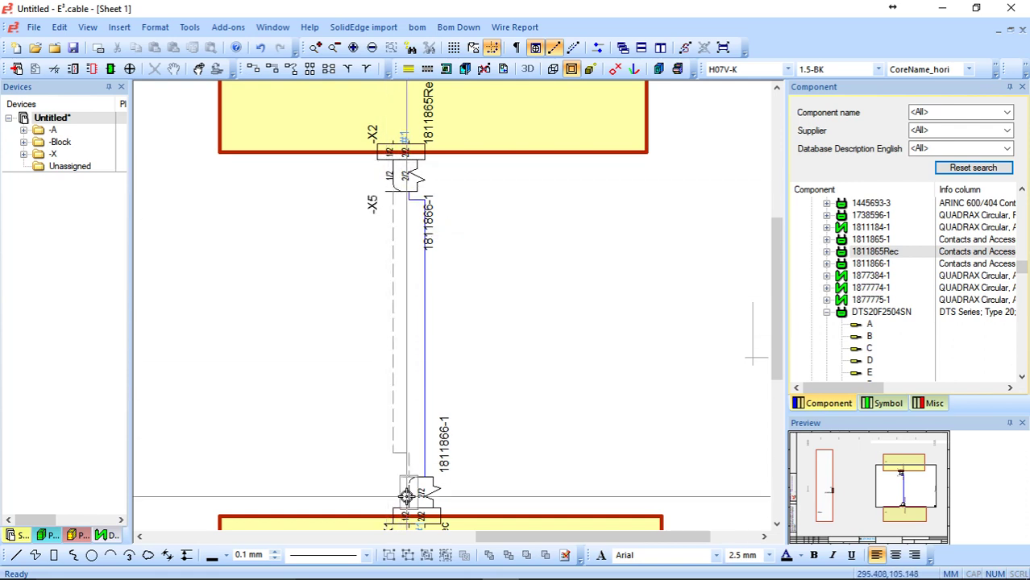
left_click(407, 509)
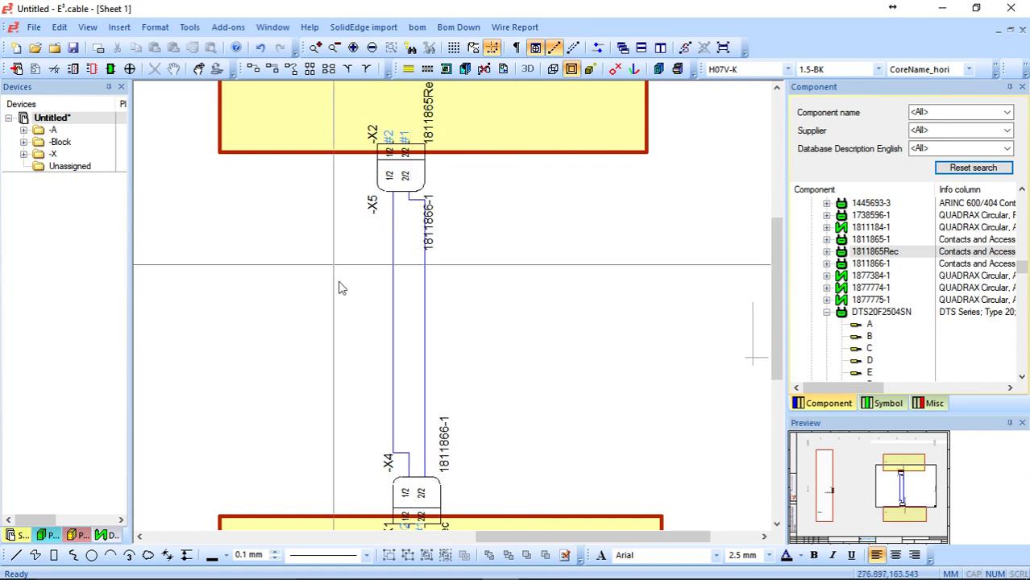
Try moving the new X5–X4 wire and dismiss the 'This area cannot be moved!' warnings.
left_click_drag(397, 435, 403, 437)
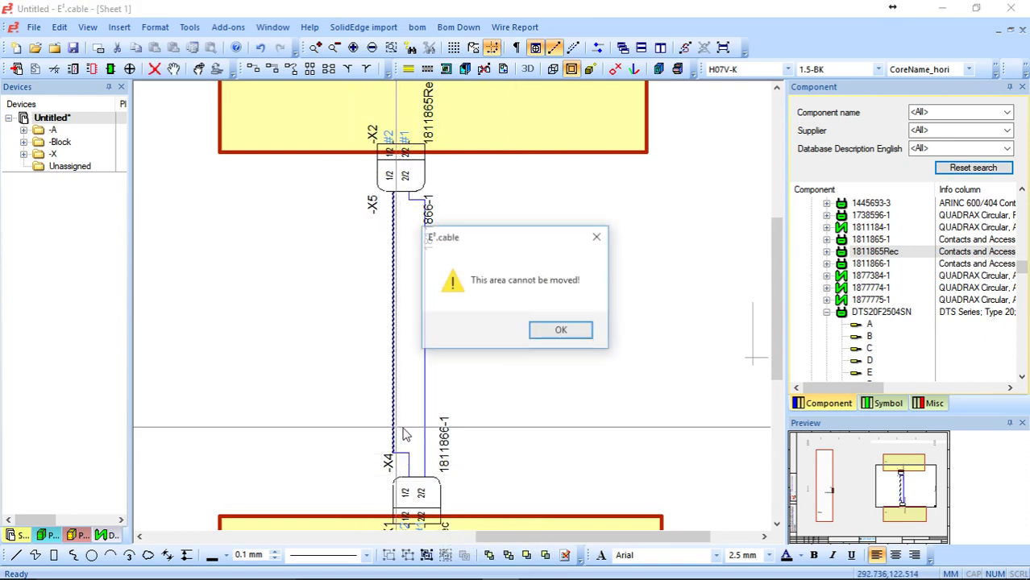
left_click(562, 331)
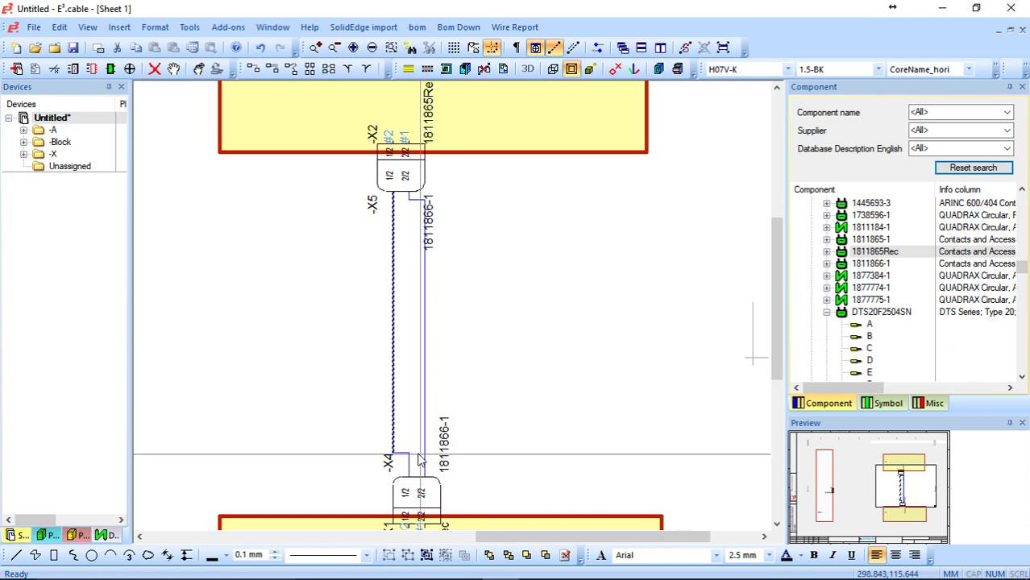
left_click_drag(398, 485, 401, 246)
left_click(599, 234)
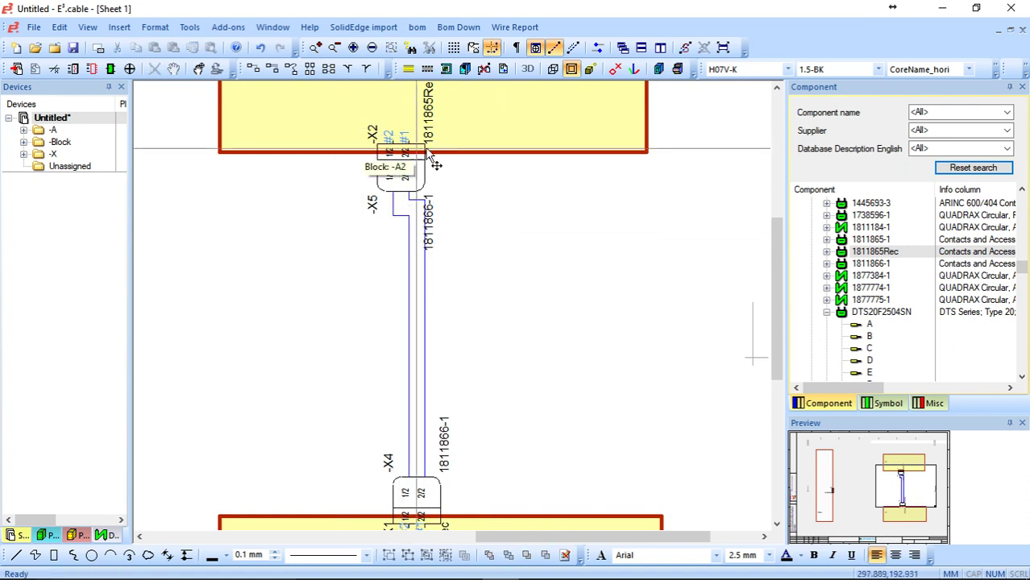
Nudge block A2 slightly left, then zoom out until Block 1, A2 and A3 are visible.
mouse_move(543, 147)
left_mouse_down()
mouse_move(510, 133)
mouse_move(534, 151)
mouse_move(501, 143)
mouse_move(637, 154)
mouse_move(560, 146)
left_mouse_up()
scroll(536, 314, "down", 4)
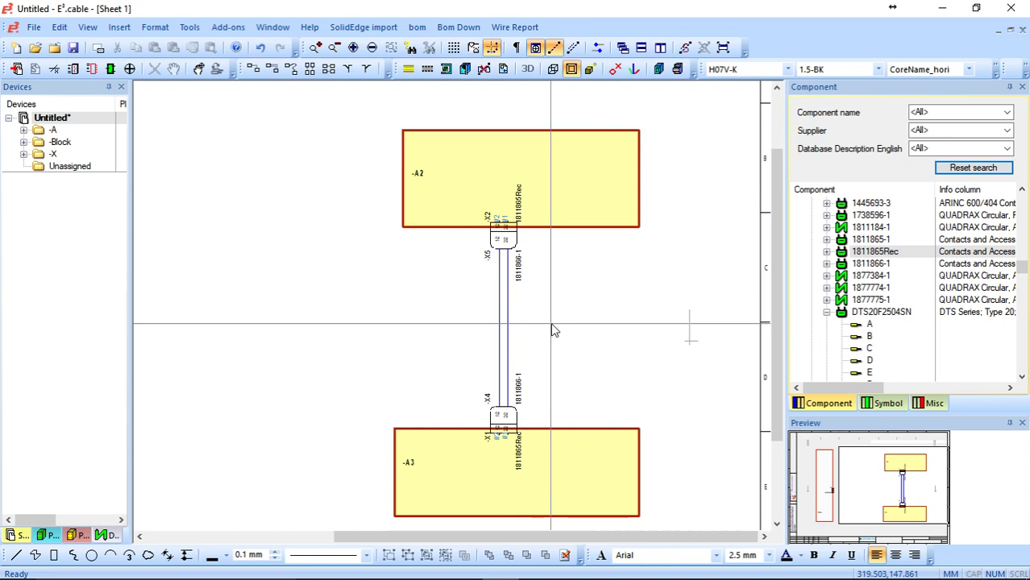
scroll(551, 327, "down", 1)
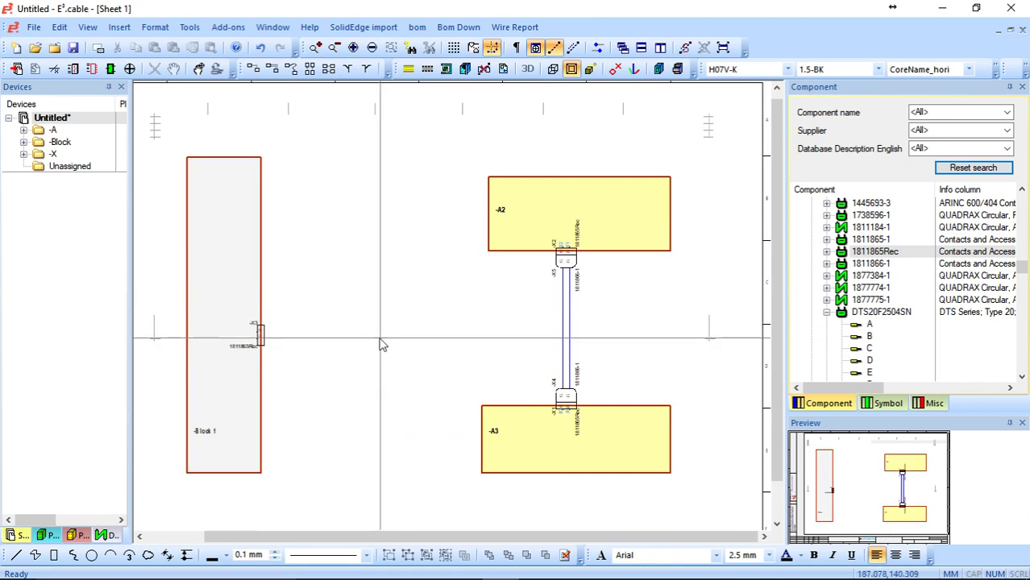
Run a wire from Block 1's connector X6 onto the vertical wire and start a second one.
left_click(562, 331)
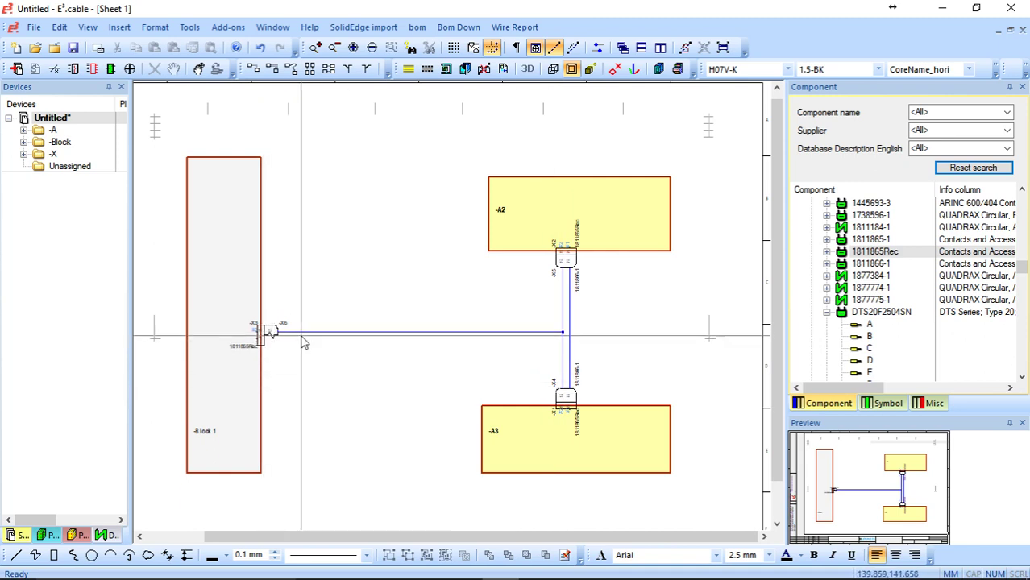
left_click(266, 339)
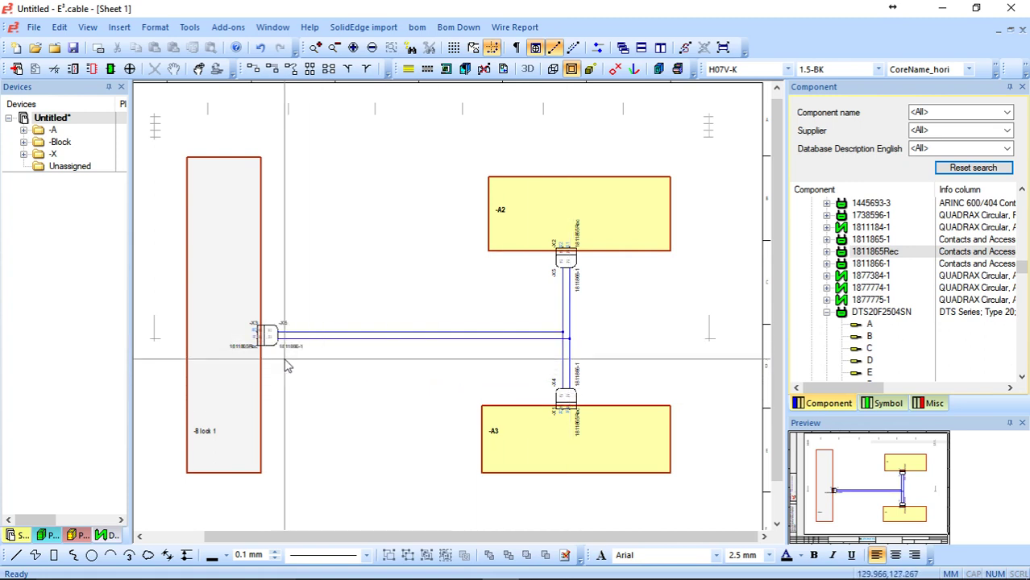
scroll(395, 402, "up", 4)
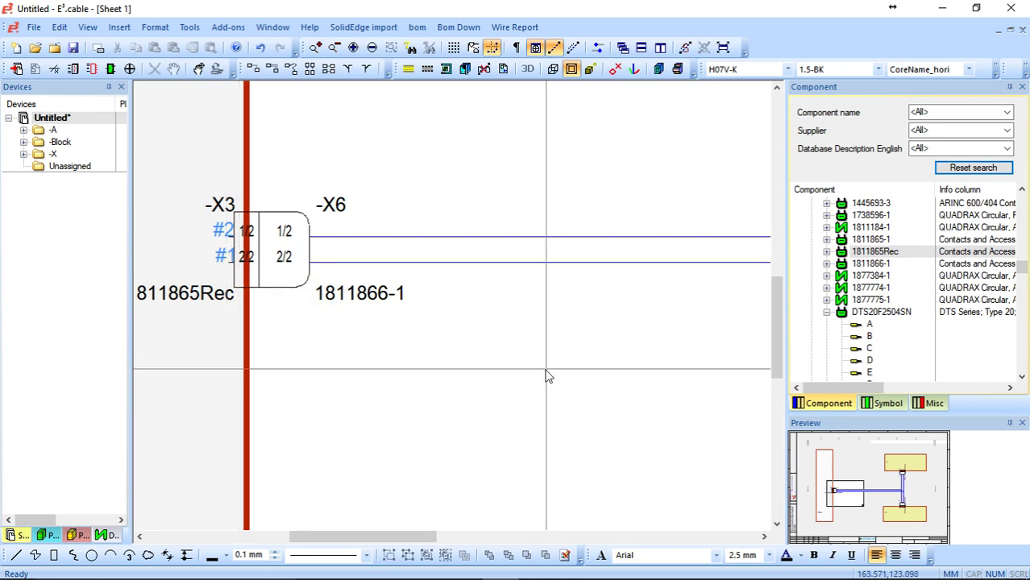
Zoom out to show the whole Sheet 1 with all three blocks wired together.
scroll(546, 376, "down", 5)
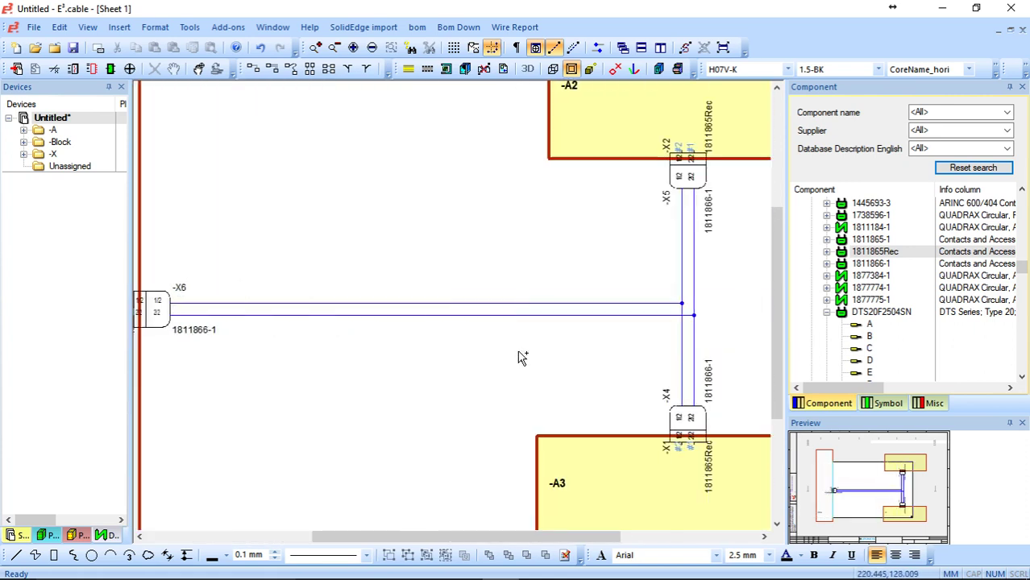
scroll(484, 350, "down", 2)
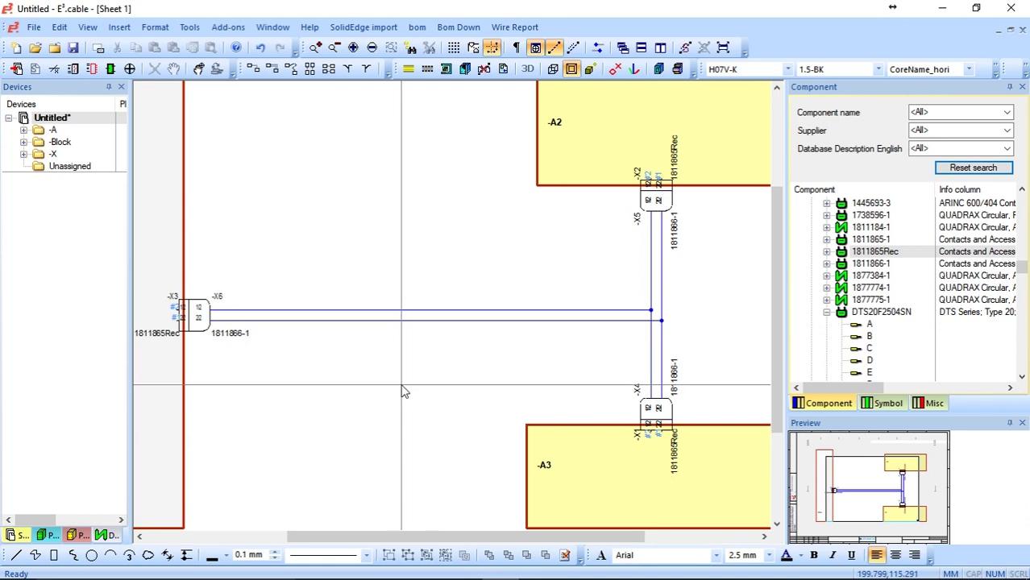
scroll(403, 366, "down", 4)
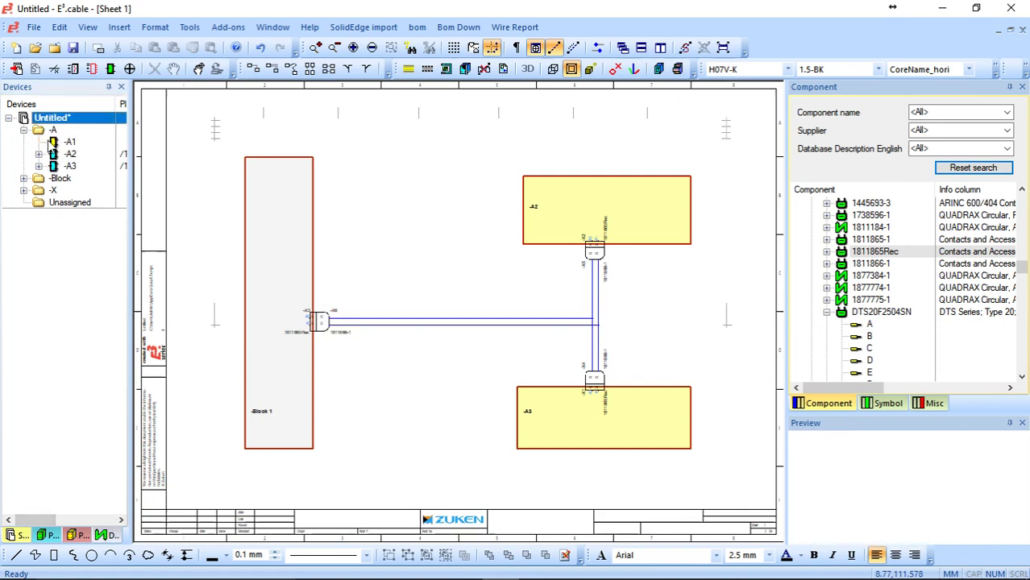
Expand -A2 and -A3 in the Devices tree and preview their connectors X2 and X1.
left_click(50, 158)
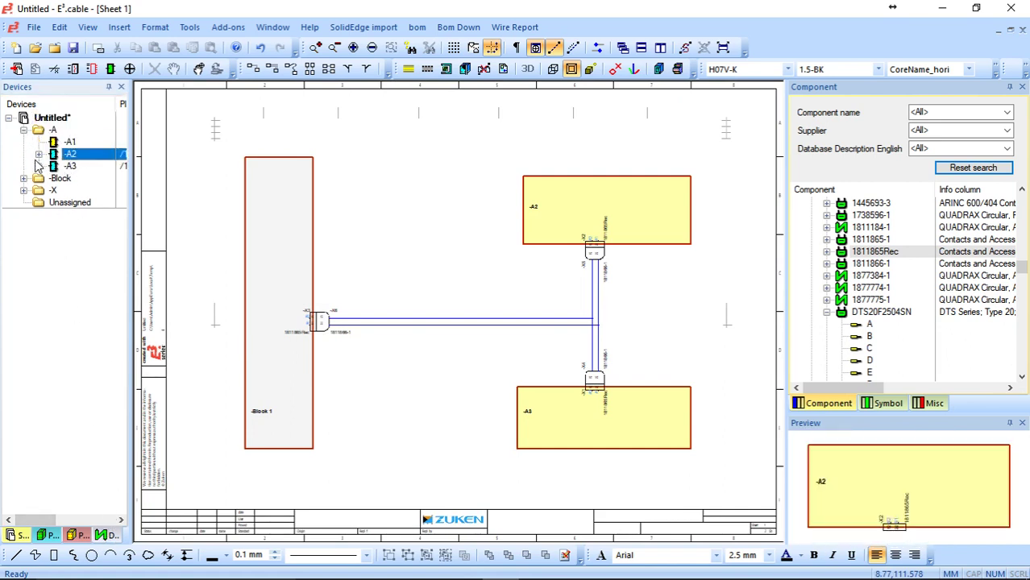
left_click(39, 166)
left_click(38, 154)
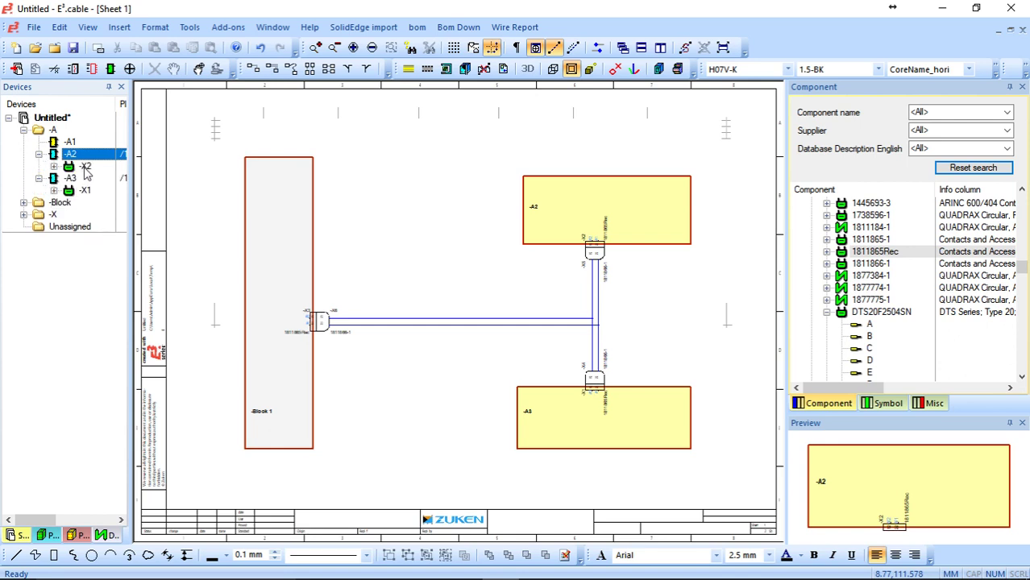
left_click(85, 167)
left_click(87, 191)
left_click(71, 154)
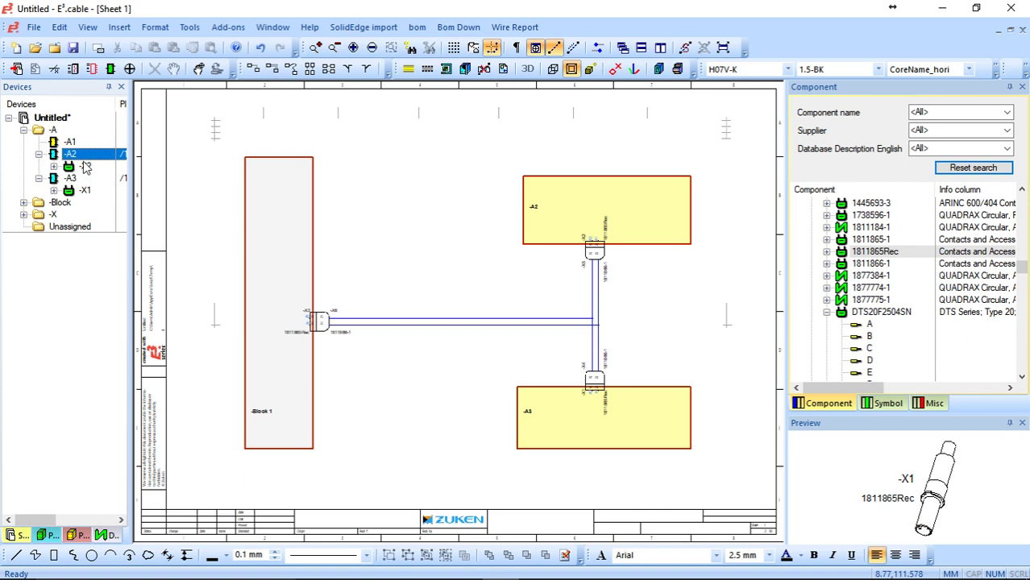
left_click(84, 190)
left_click(71, 178)
left_click(82, 192)
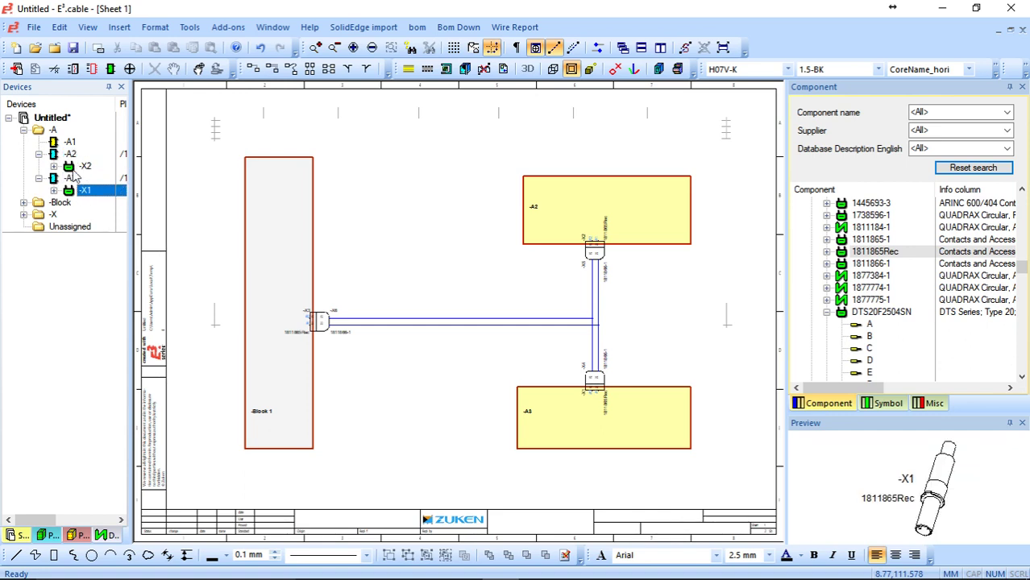
left_click(71, 154)
left_click(71, 178)
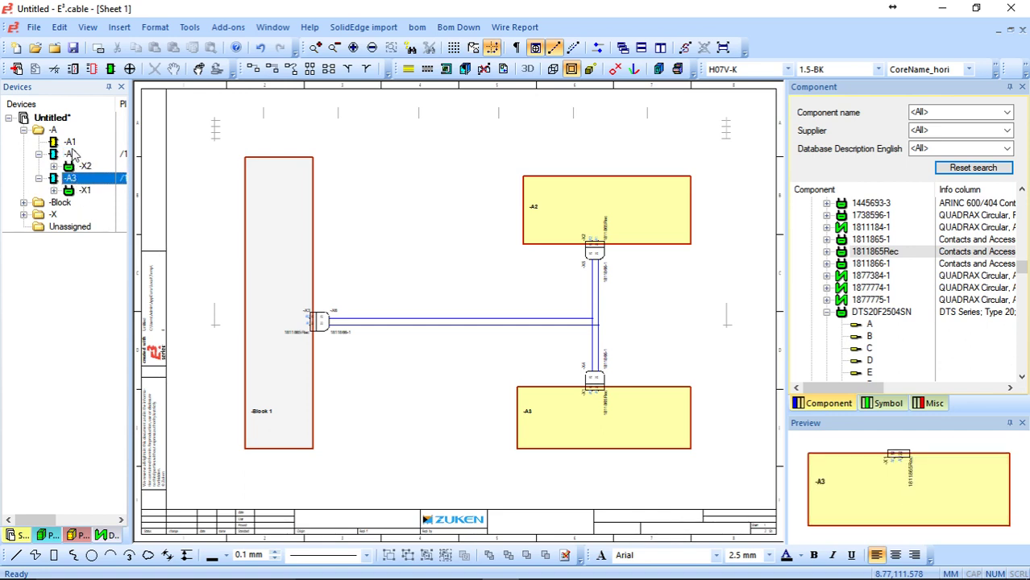
Drag block -A1 onto the sheet, move it down, then delete it again.
left_click(68, 143)
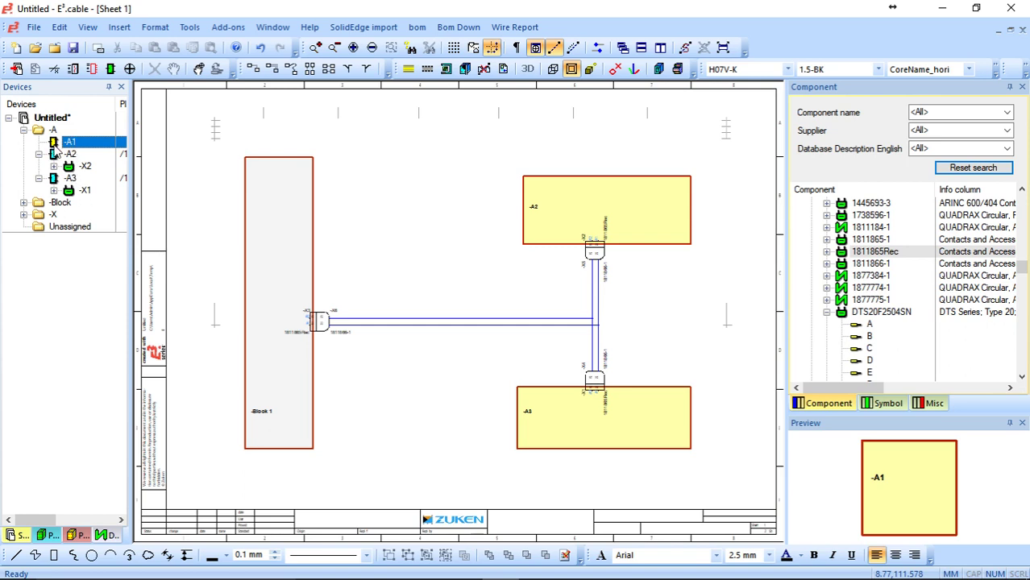
left_click_drag(67, 145, 418, 157)
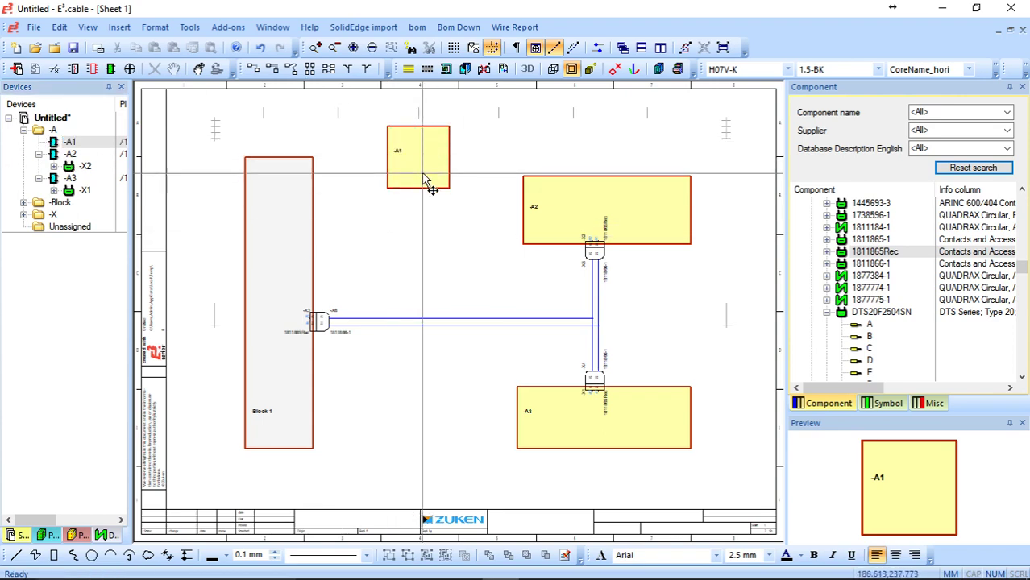
left_click_drag(428, 184, 431, 233)
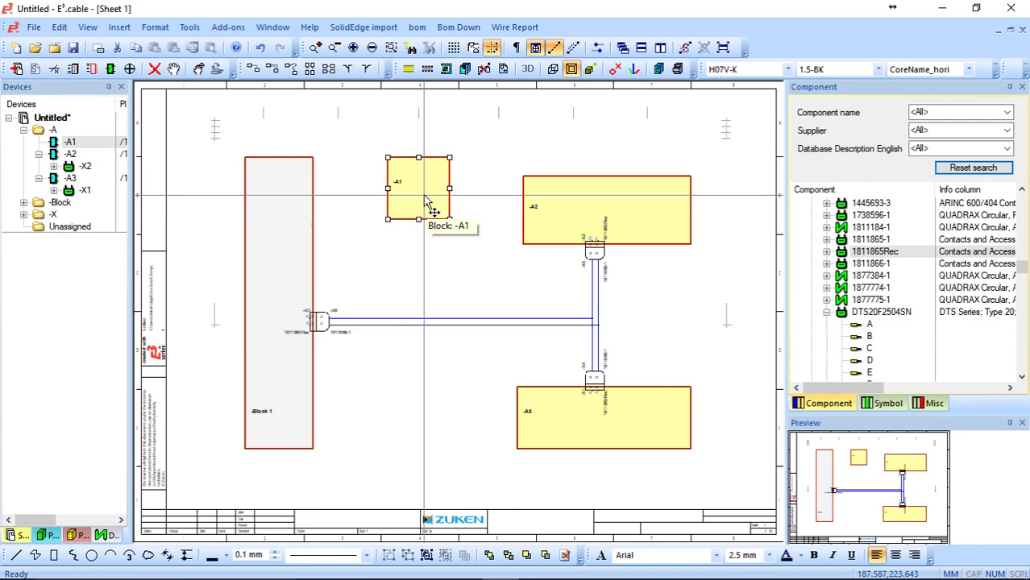
key("Delete")
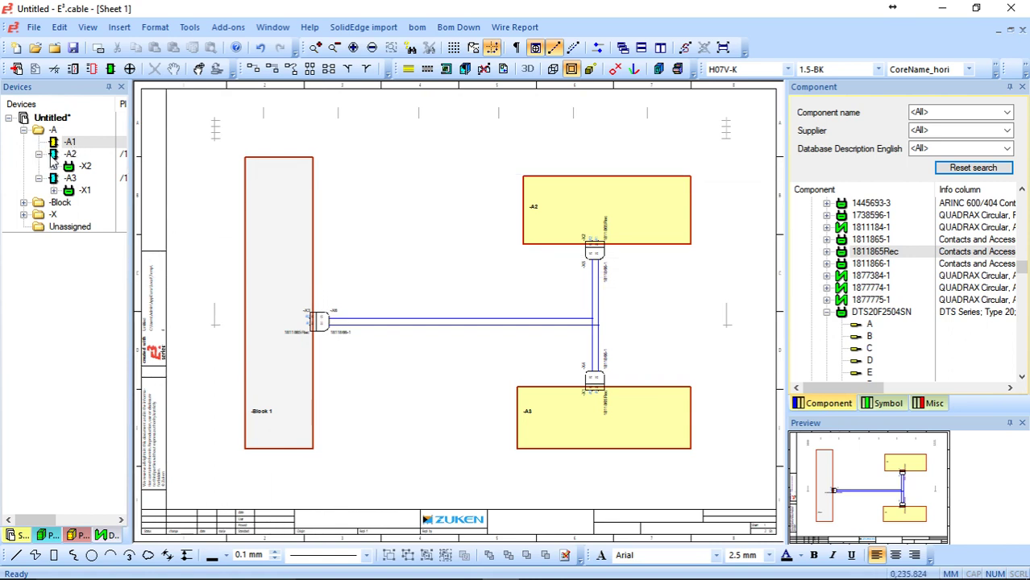
Select connectors -X2 and -X1, then expand the -Block group and Block 1.
left_click(84, 166)
left_click(85, 190)
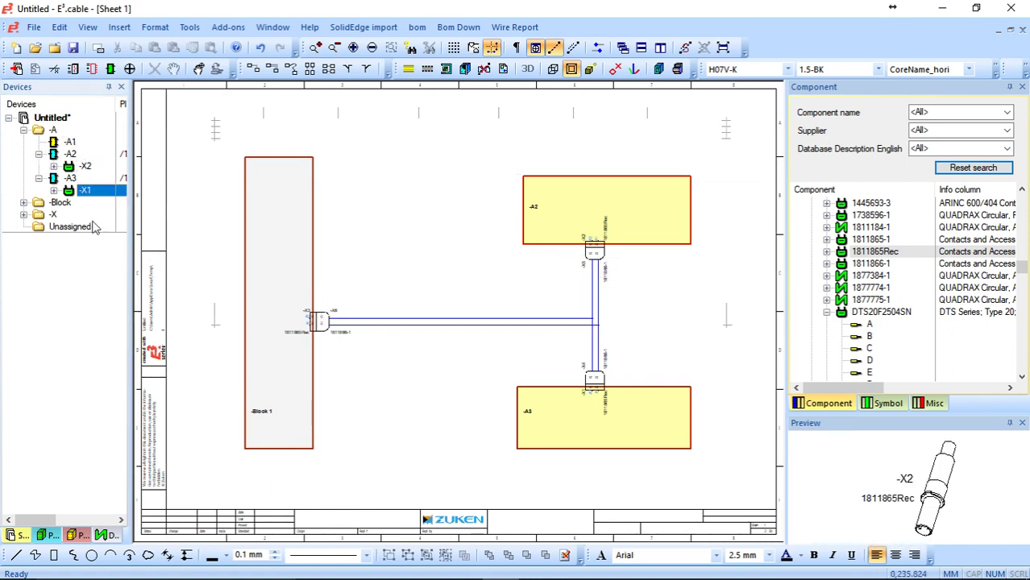
left_click(24, 203)
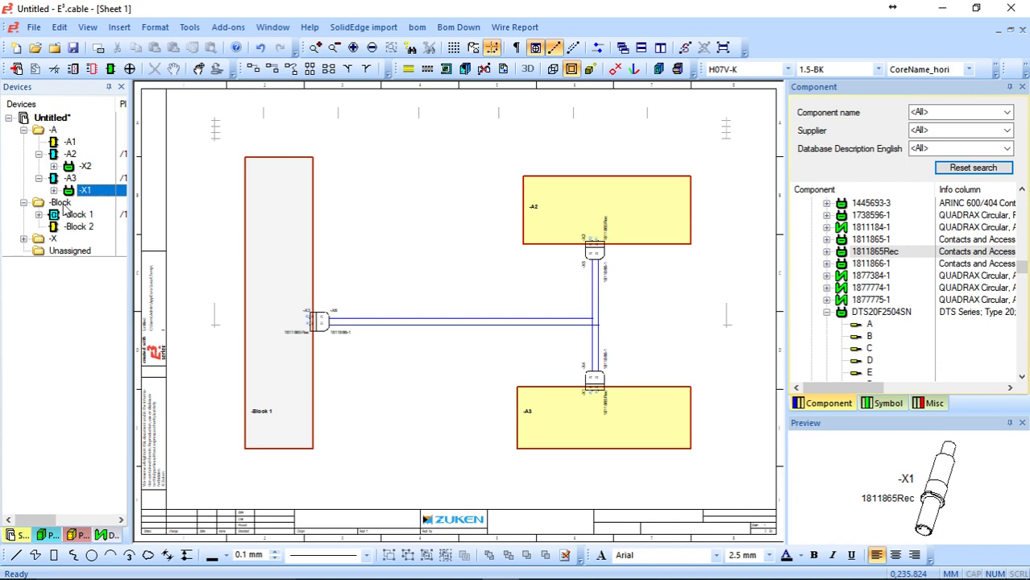
left_click(78, 215)
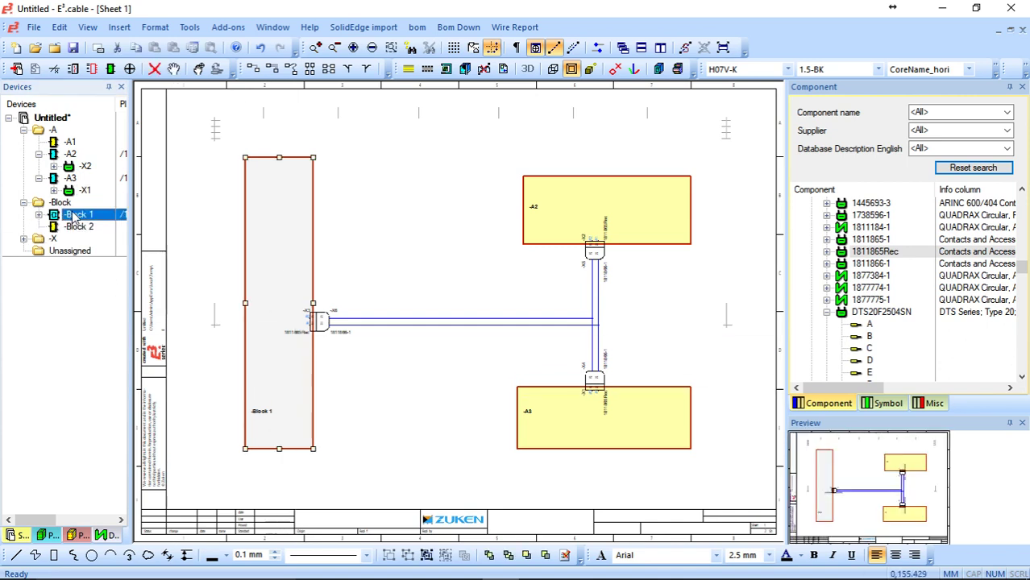
left_click(39, 215)
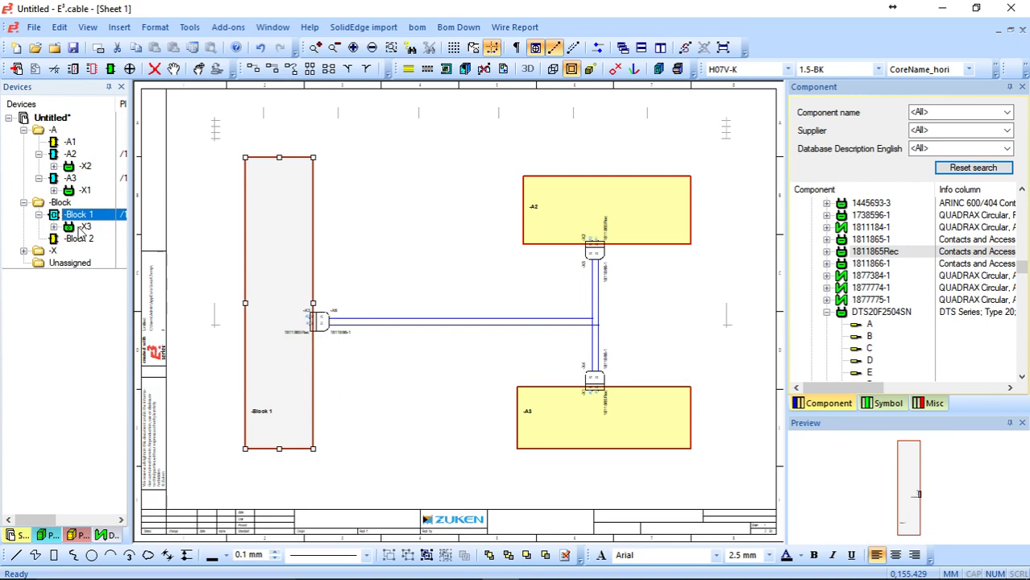
Expand receptacle -X3 to show its pins and open Block 1's hierarchy in a new window.
left_click(84, 226)
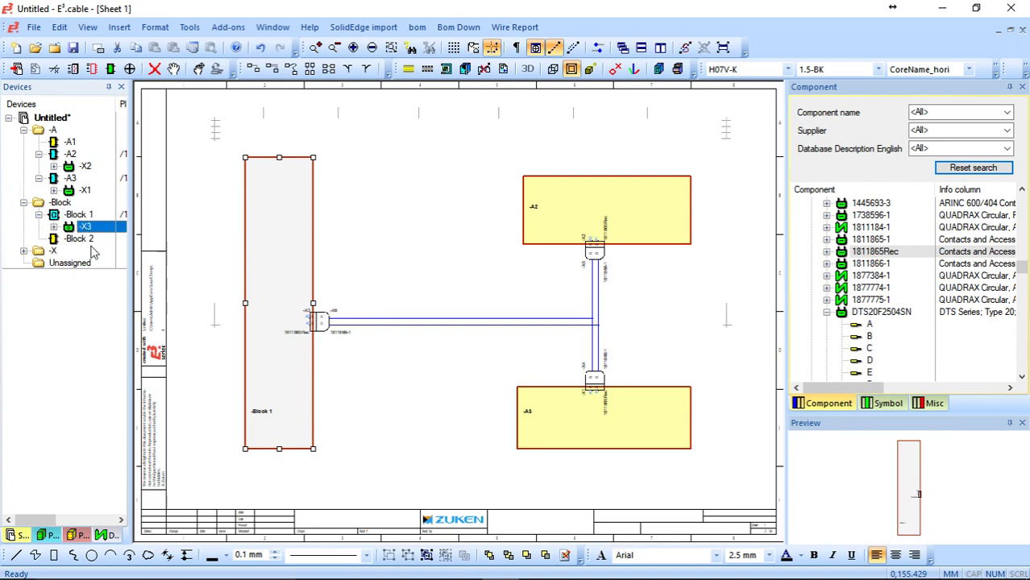
left_click(54, 226)
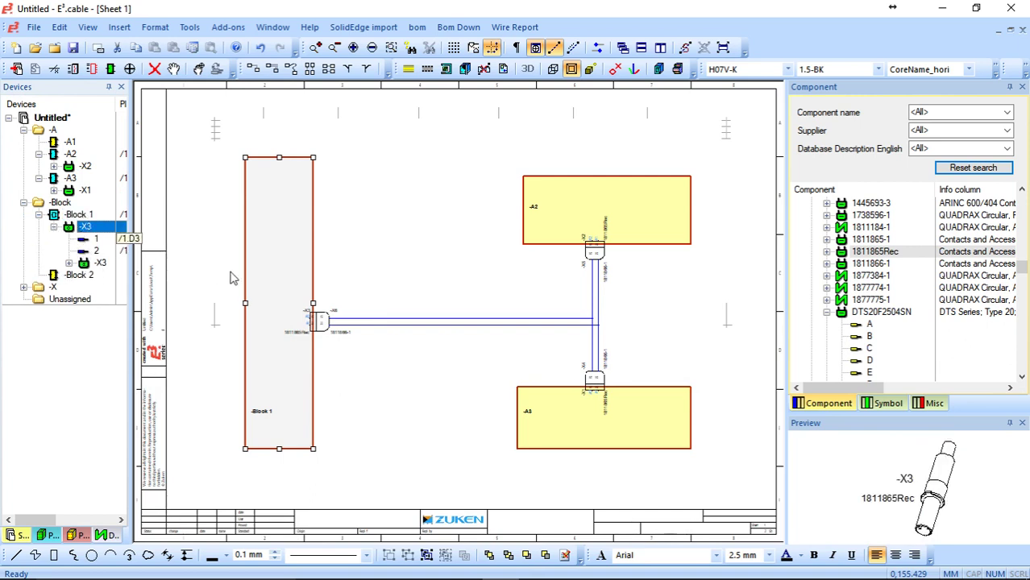
right_click(278, 245)
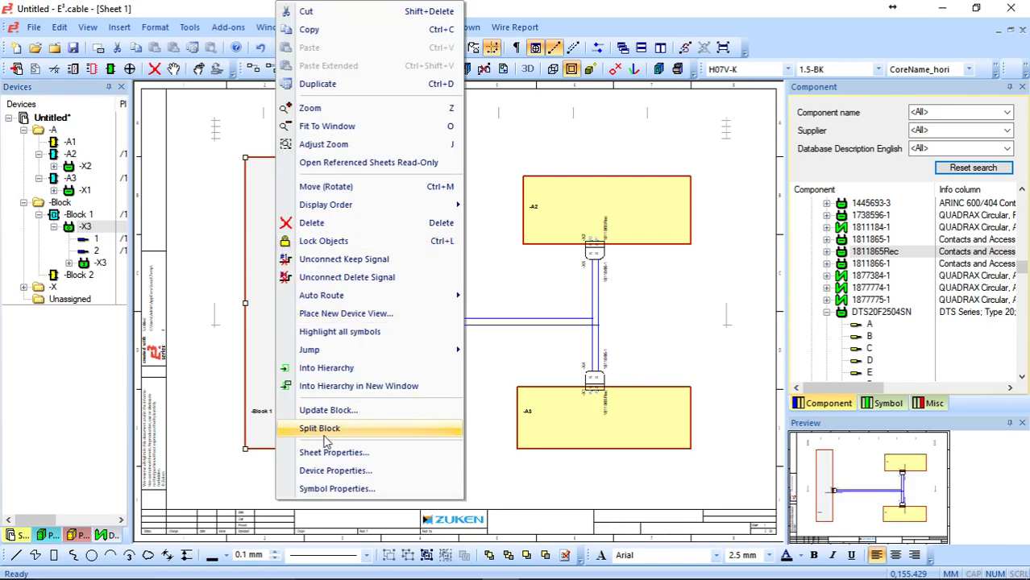
left_click(358, 383)
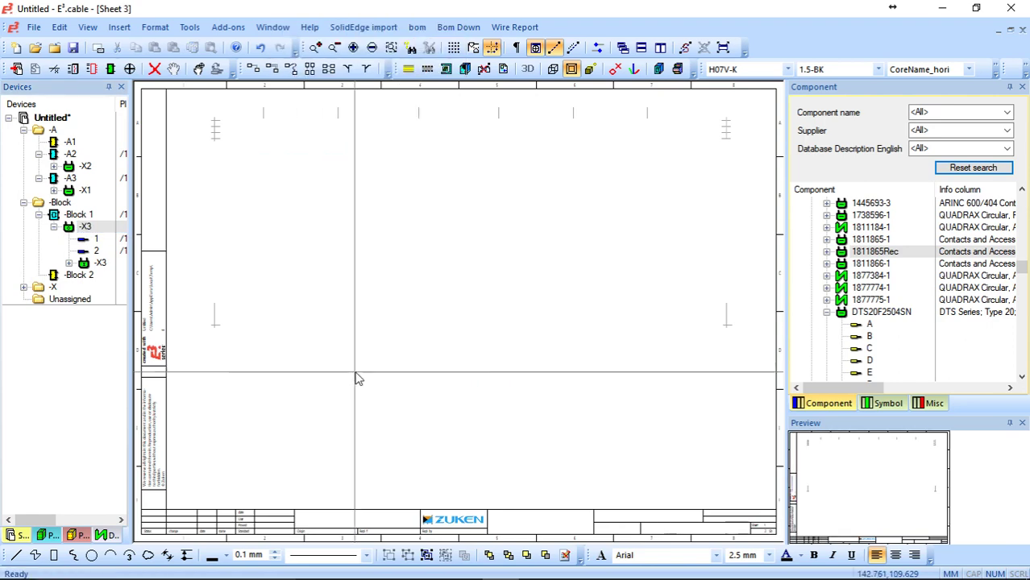
Select Sheet 3, then drag the nested receptacle -X3 (1811865Rec) onto its upper left.
left_click(18, 536)
left_click(64, 143)
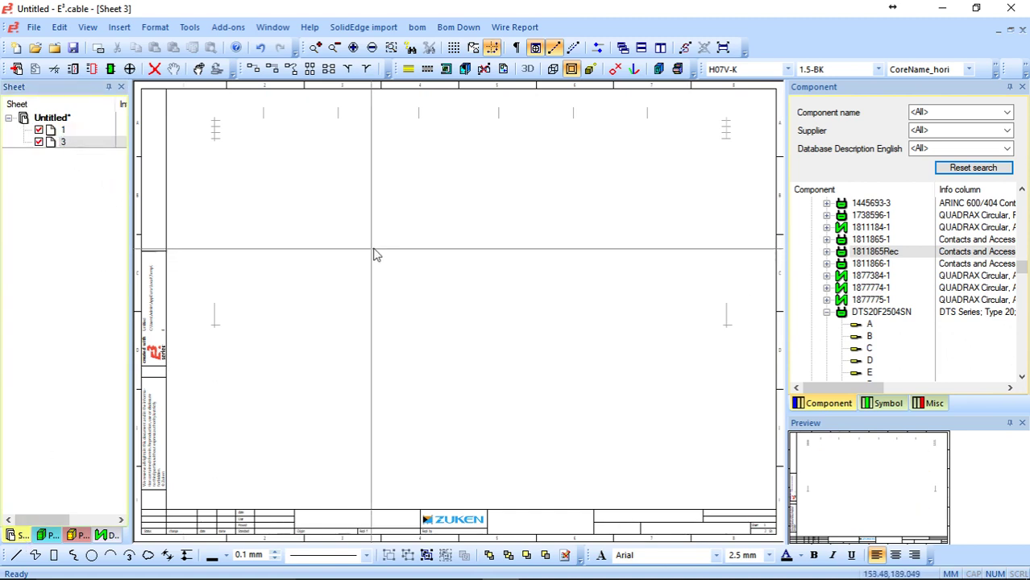
left_click(108, 537)
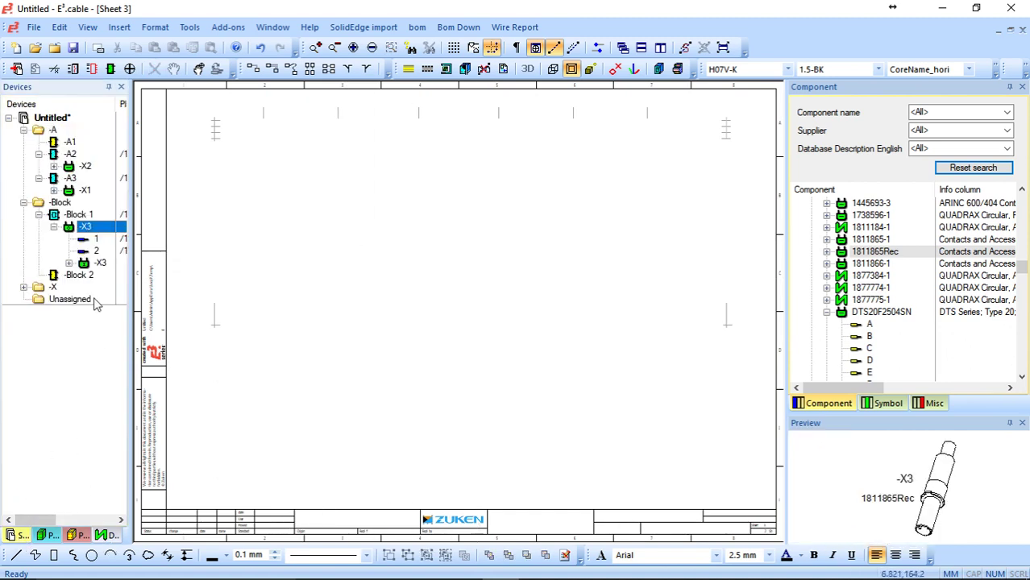
left_click(92, 264)
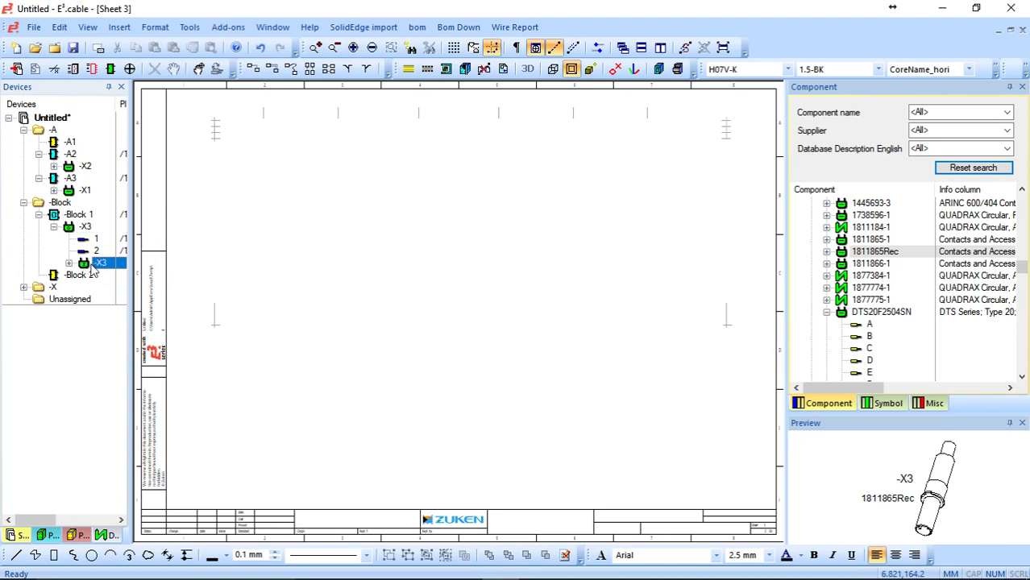
left_click_drag(92, 272, 324, 374)
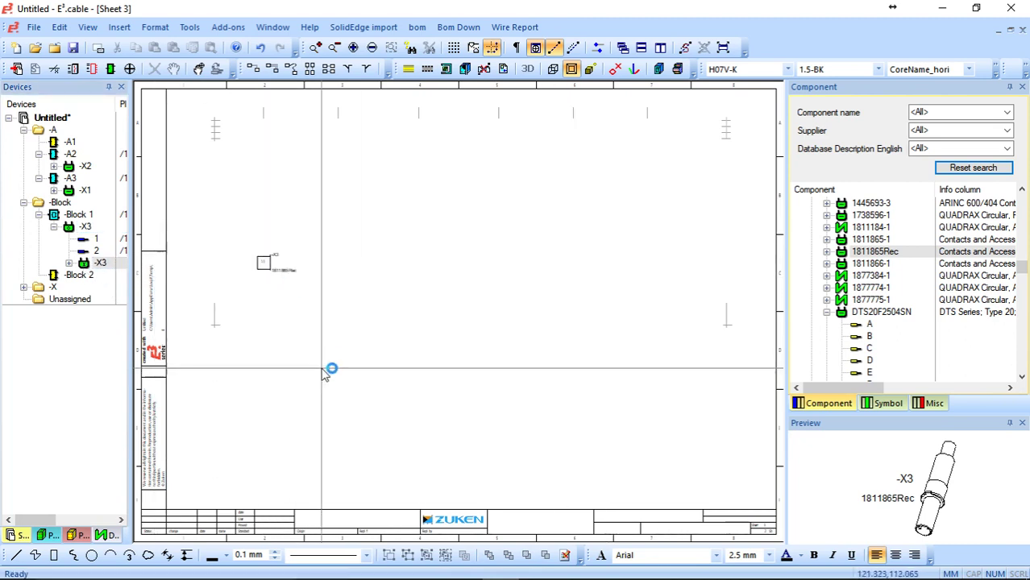
scroll(354, 364, "up", 5)
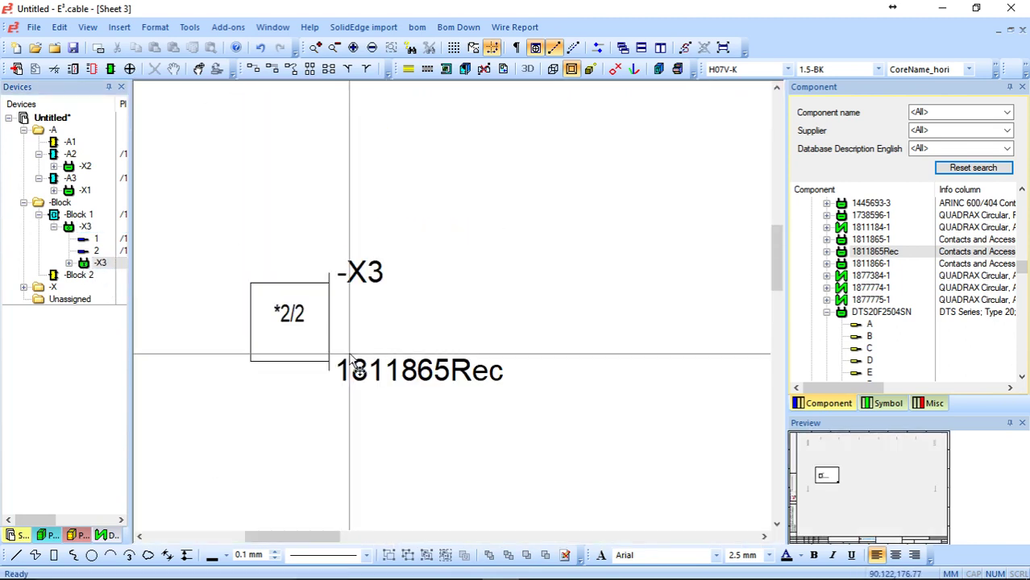
scroll(351, 364, "down", 4)
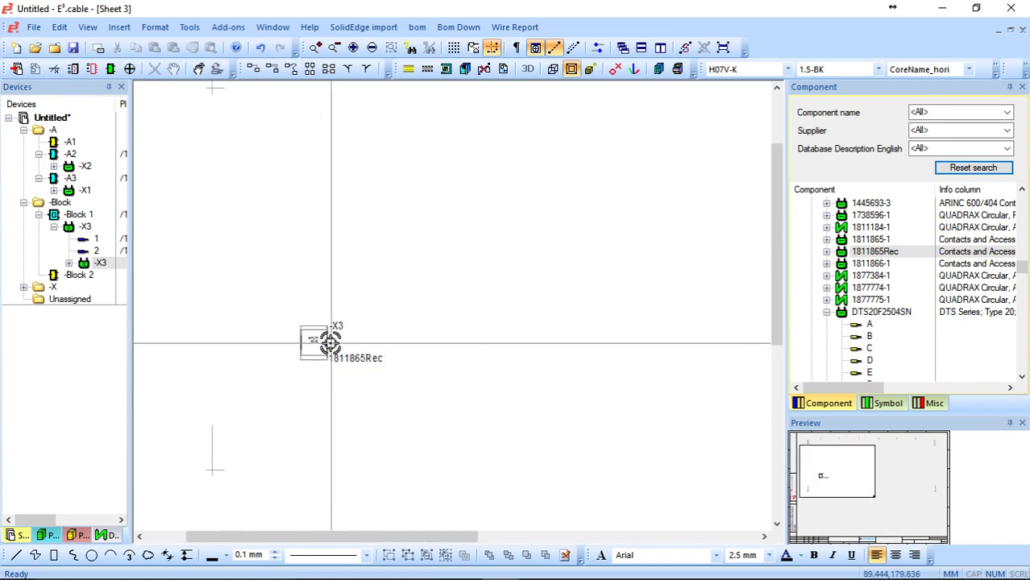
Draw a line running right from -X3's pin and cancel a second unfinished line.
left_click_drag(330, 343, 555, 356)
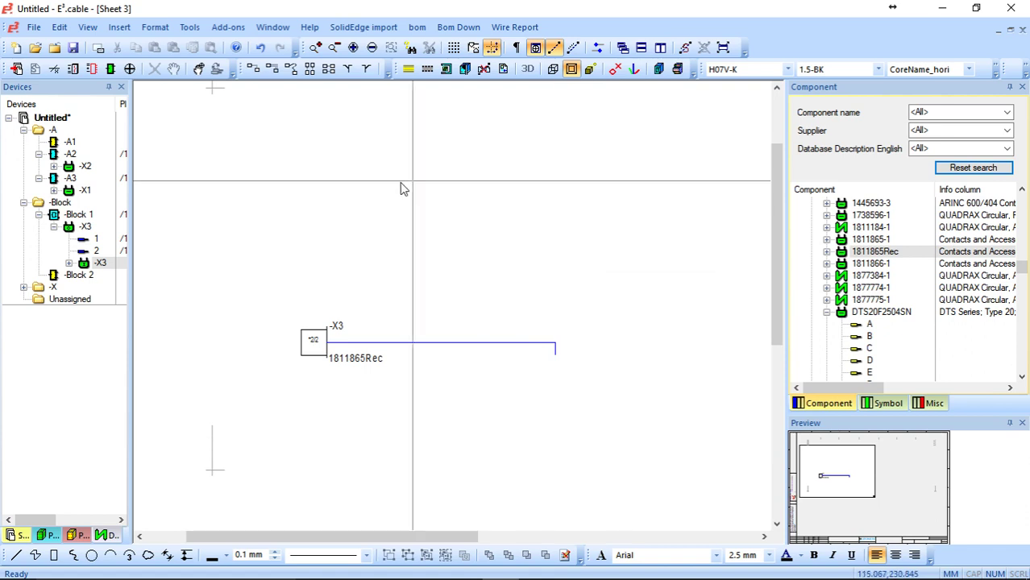
left_click(183, 308)
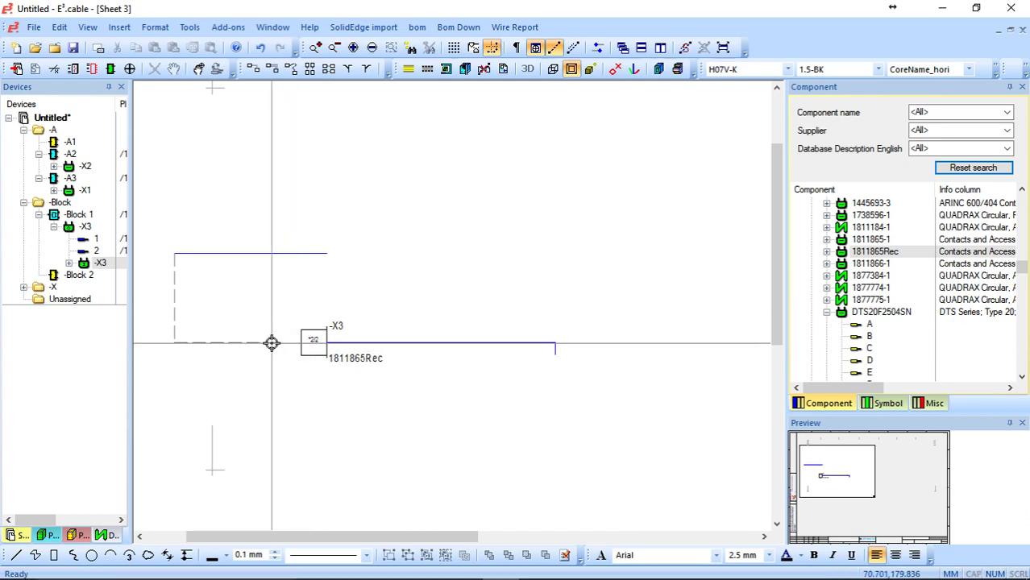
key("Escape")
scroll(588, 360, "down", 2)
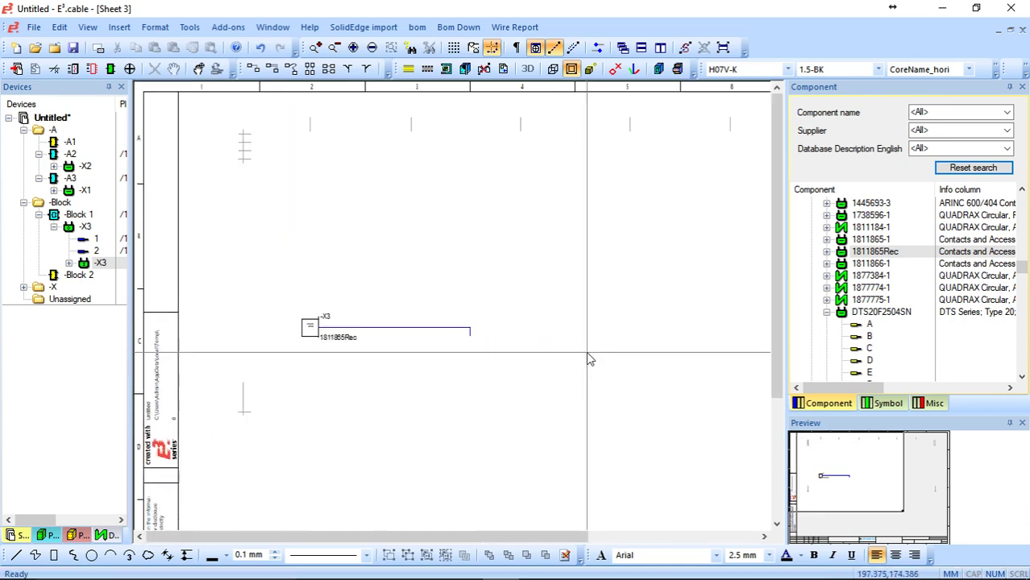
scroll(589, 359, "down", 3)
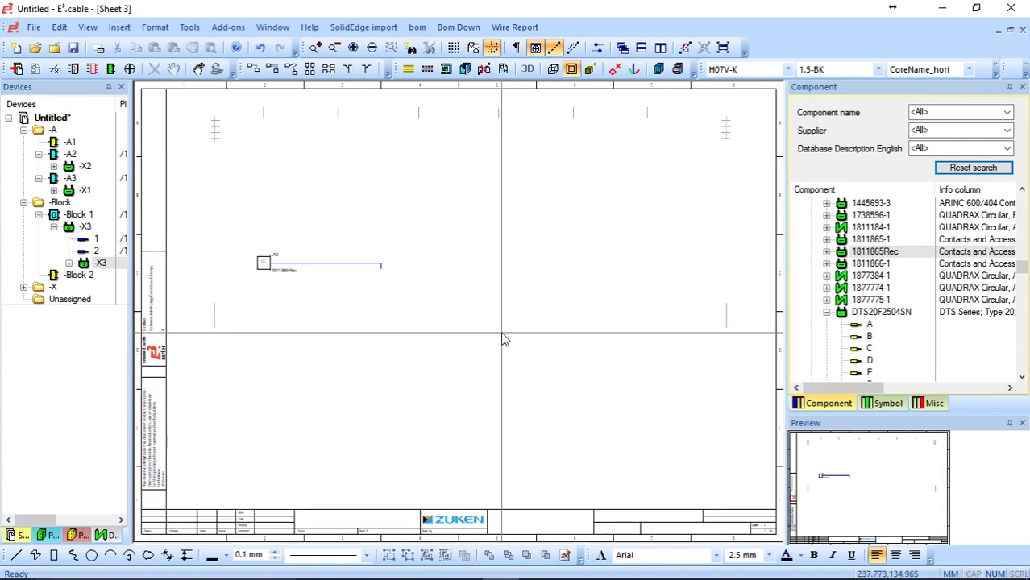
Draw a stepped line across Sheet 3, then return to Block 1 on Sheet 1.
left_click(537, 213)
left_click(344, 213)
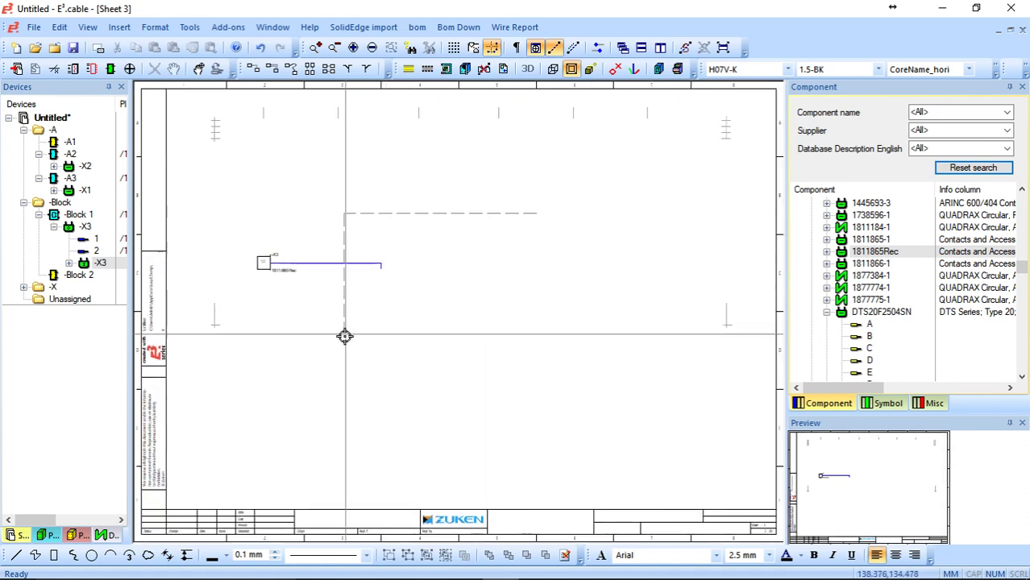
left_click(344, 474)
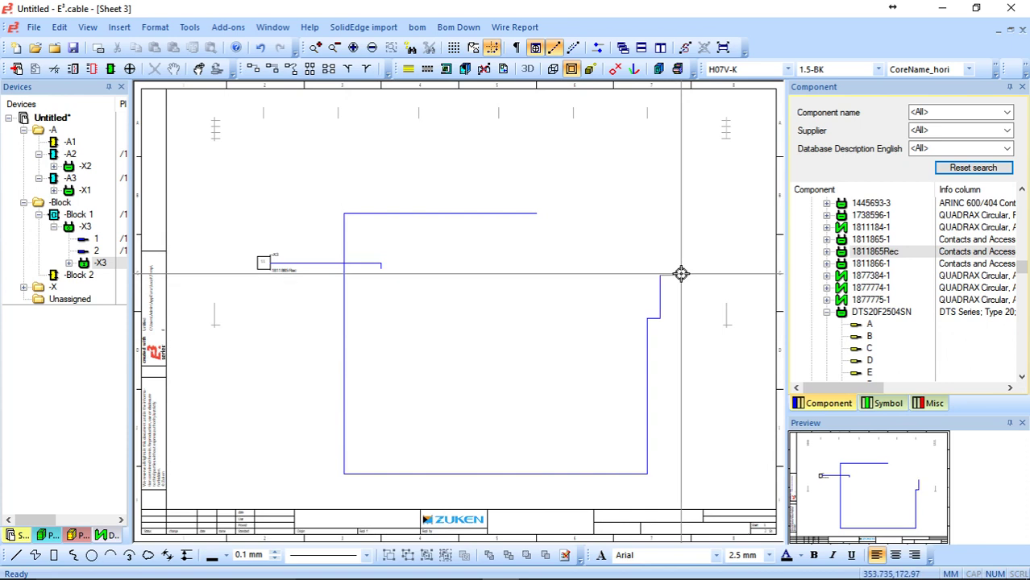
double_click(678, 275)
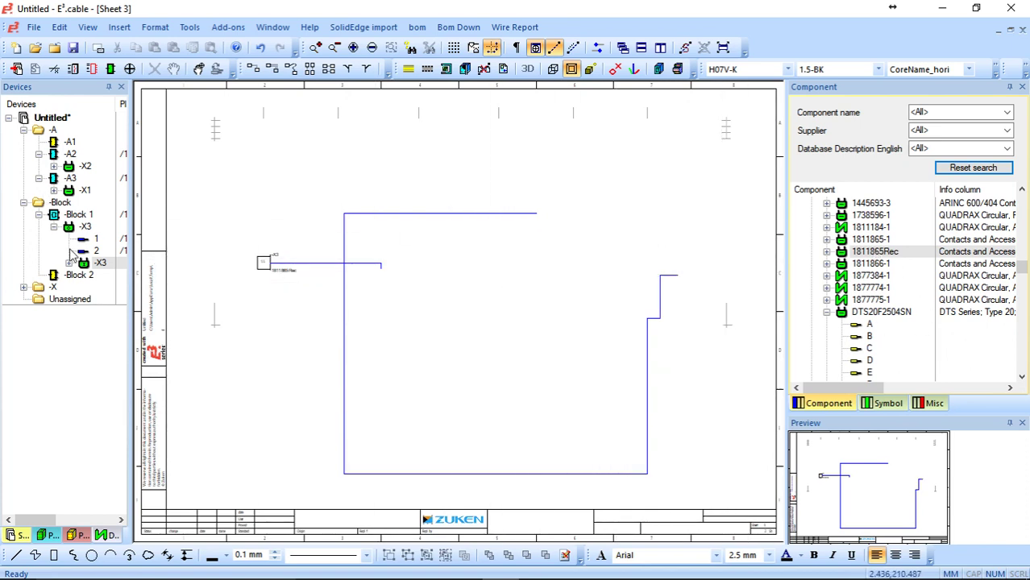
double_click(80, 216)
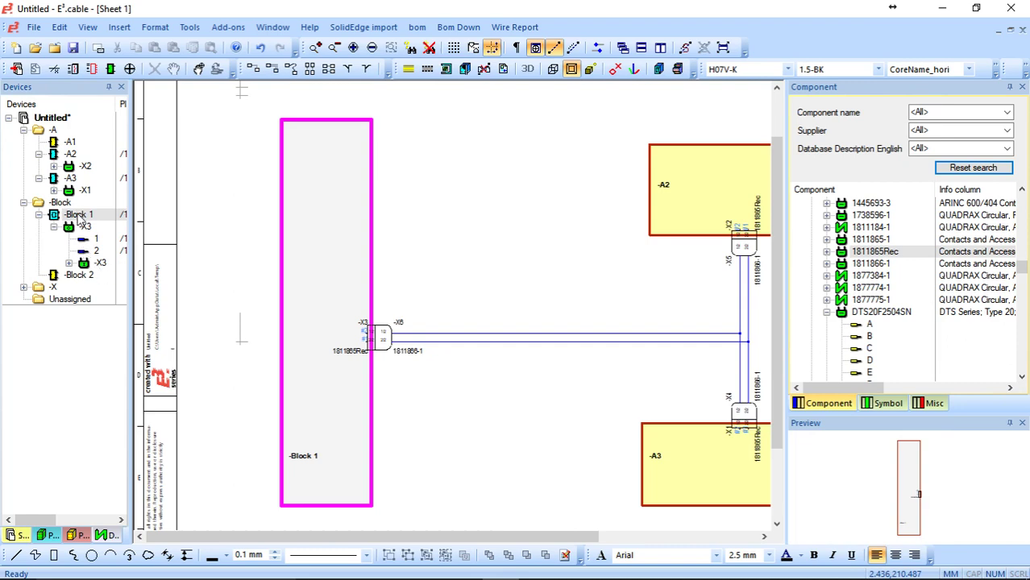